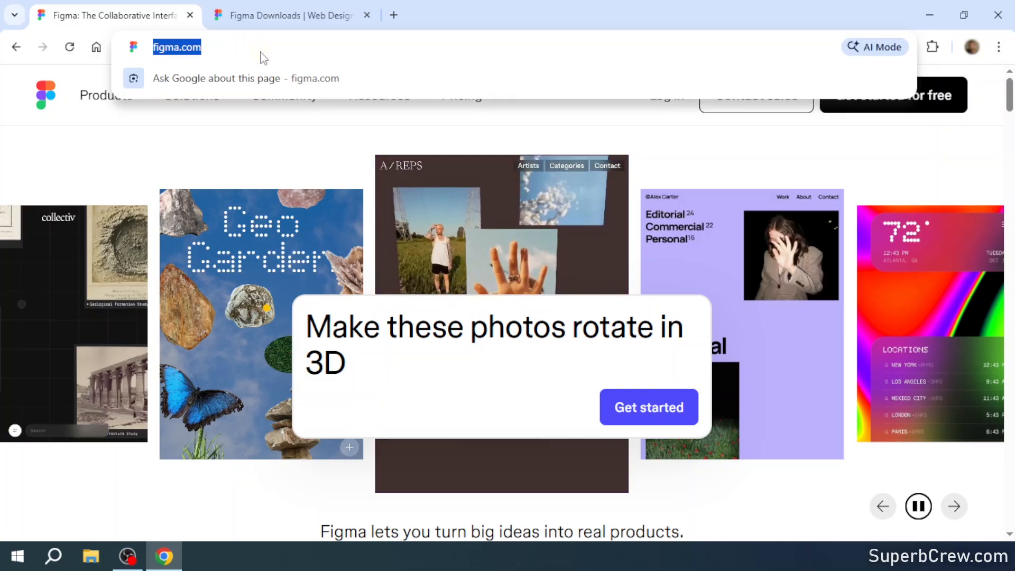
- Start getting Figma for free from the figma.com homepage
left_click(253, 47)
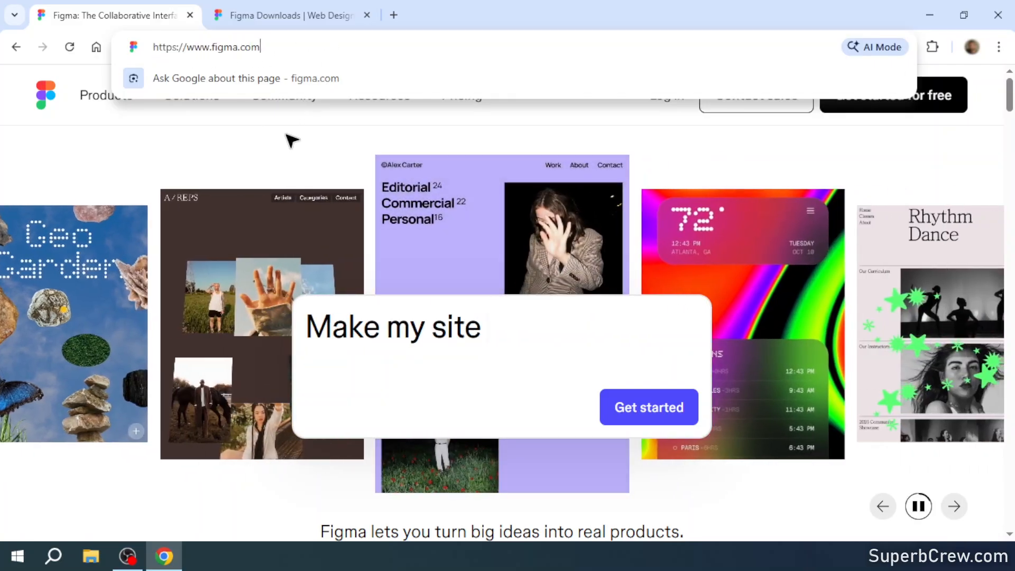
left_click(292, 140)
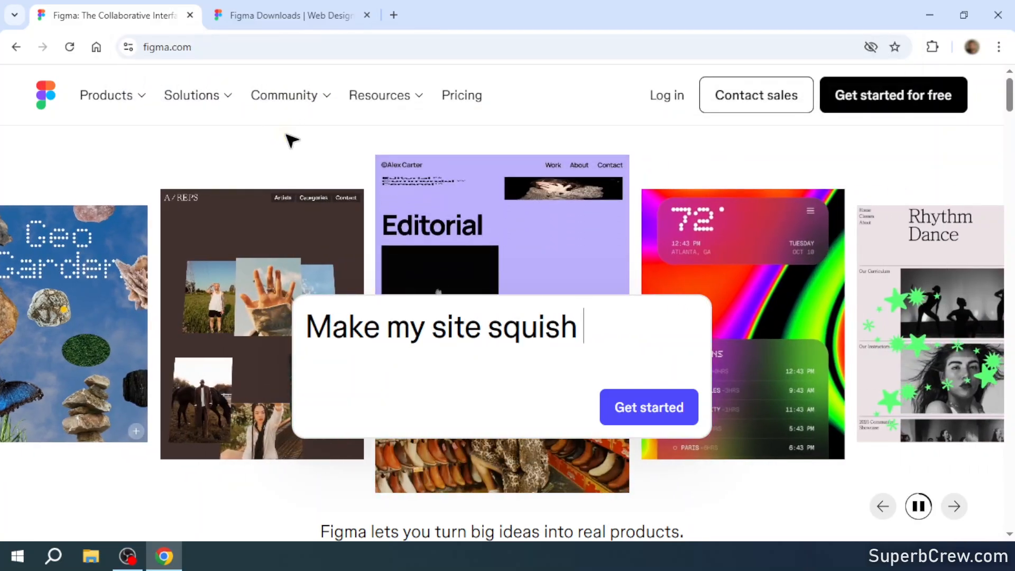
left_click(889, 101)
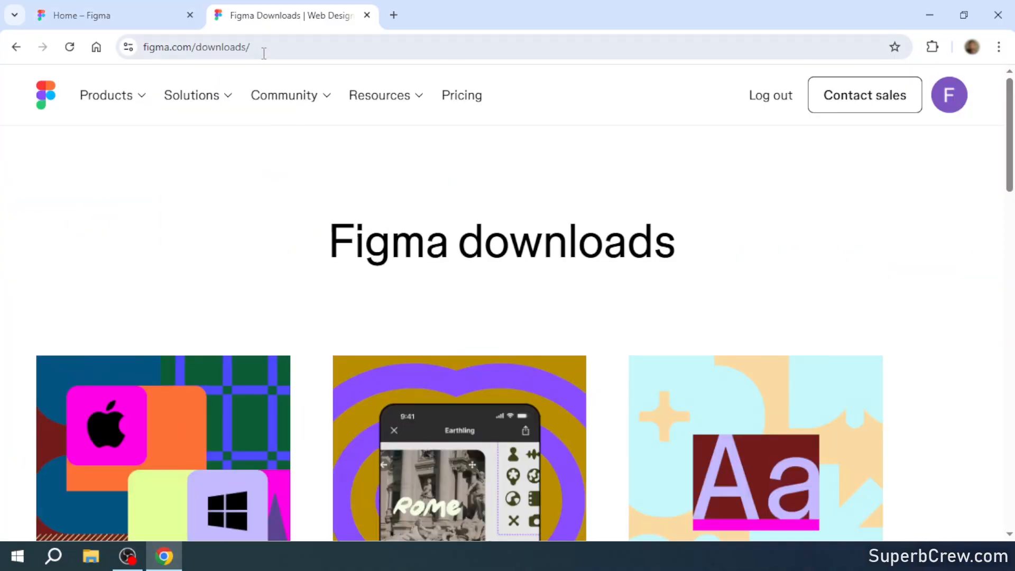
- Look through the Figma downloads page at figma.com/downloads
left_click(267, 46)
left_click(308, 47)
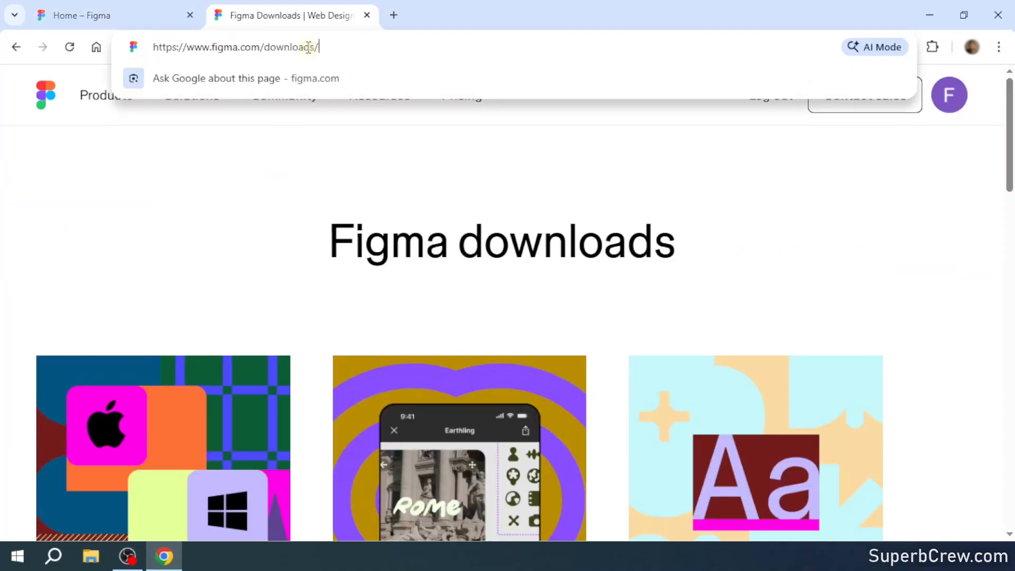
left_click(268, 242)
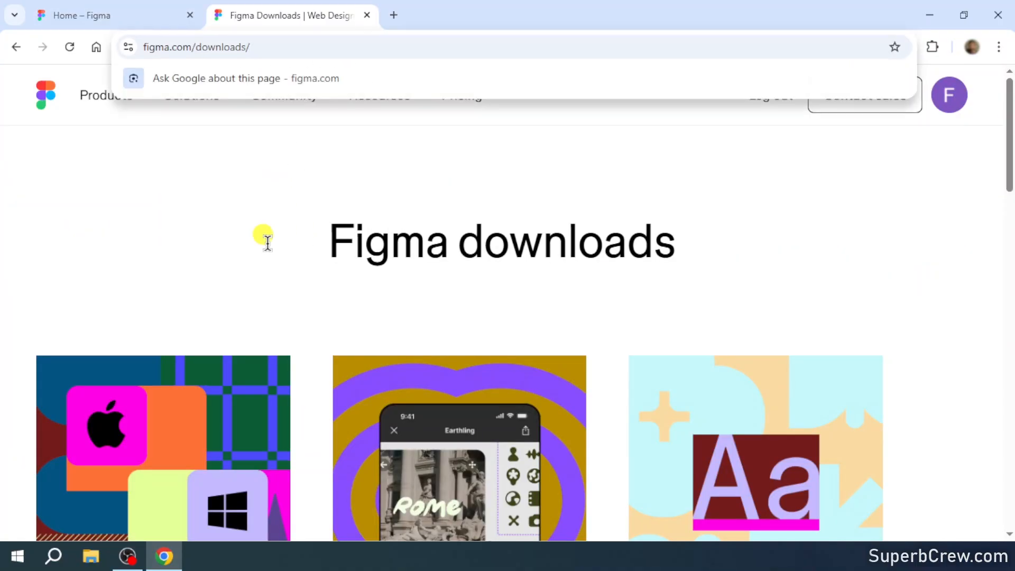
scroll(267, 242, "down", 5)
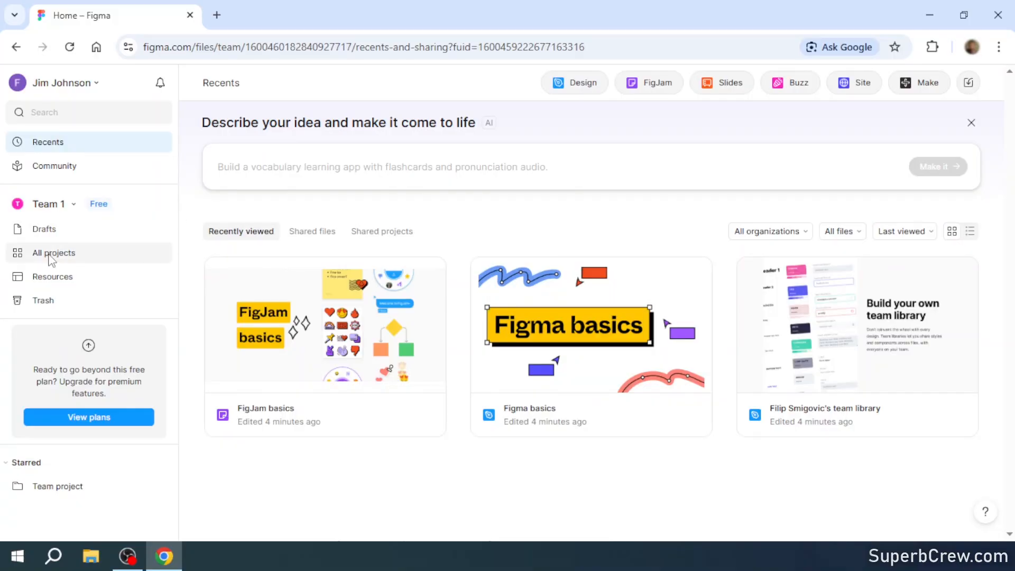
- Create a design file in Team 1's Team project, and from inside it create a second new design file
left_click(51, 255)
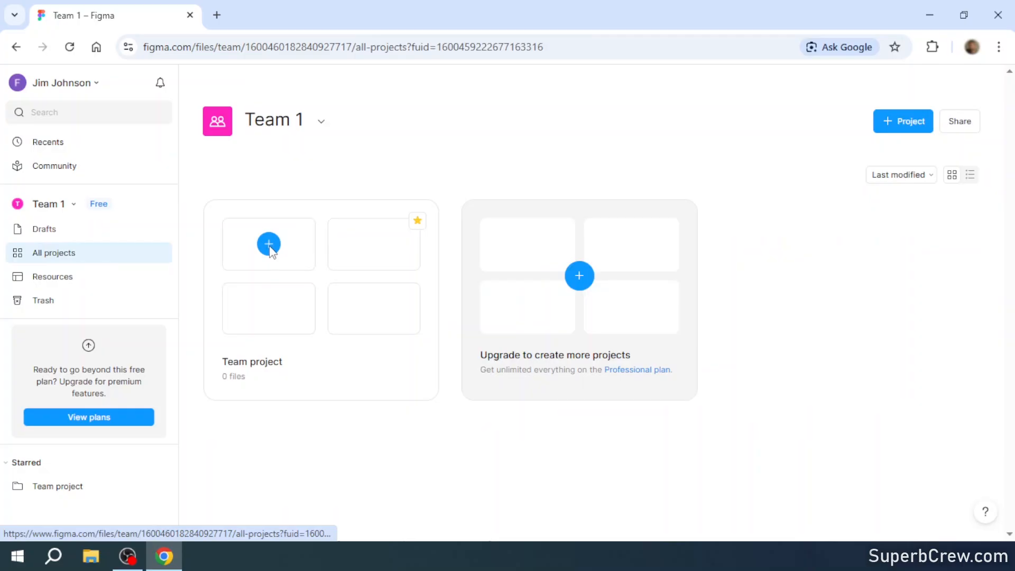
left_click(269, 244)
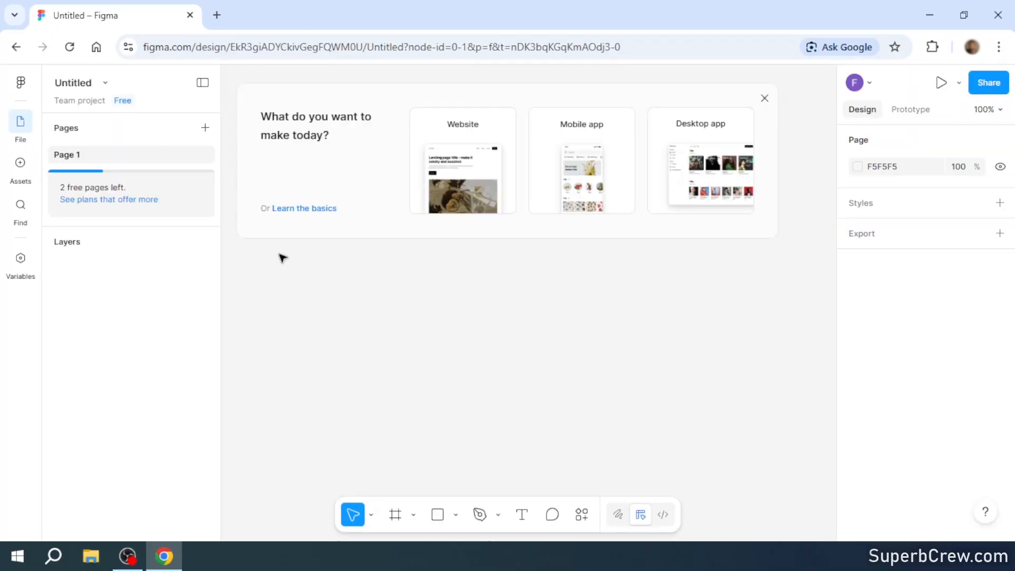
left_click(20, 83)
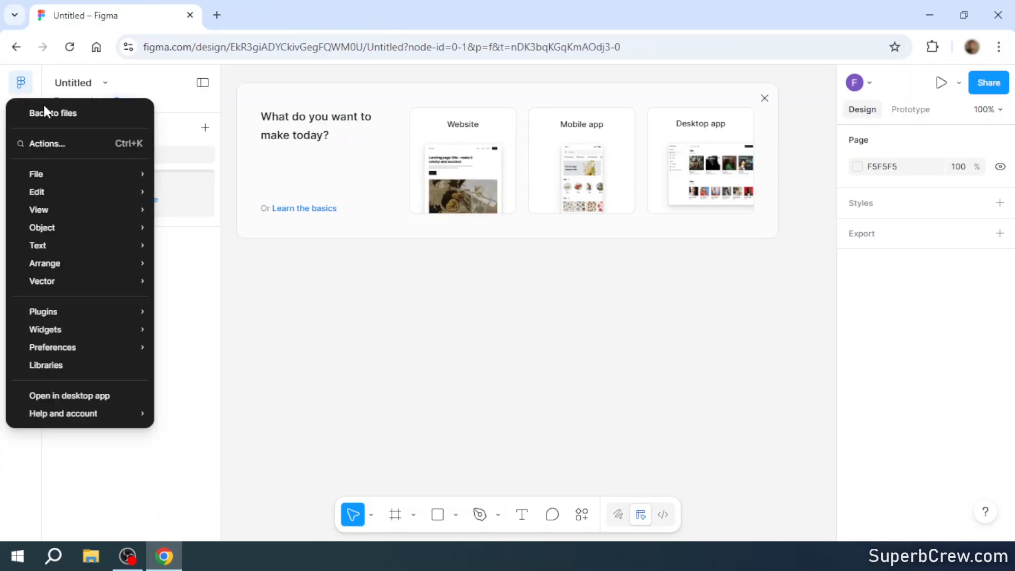
mouse_move(57, 175)
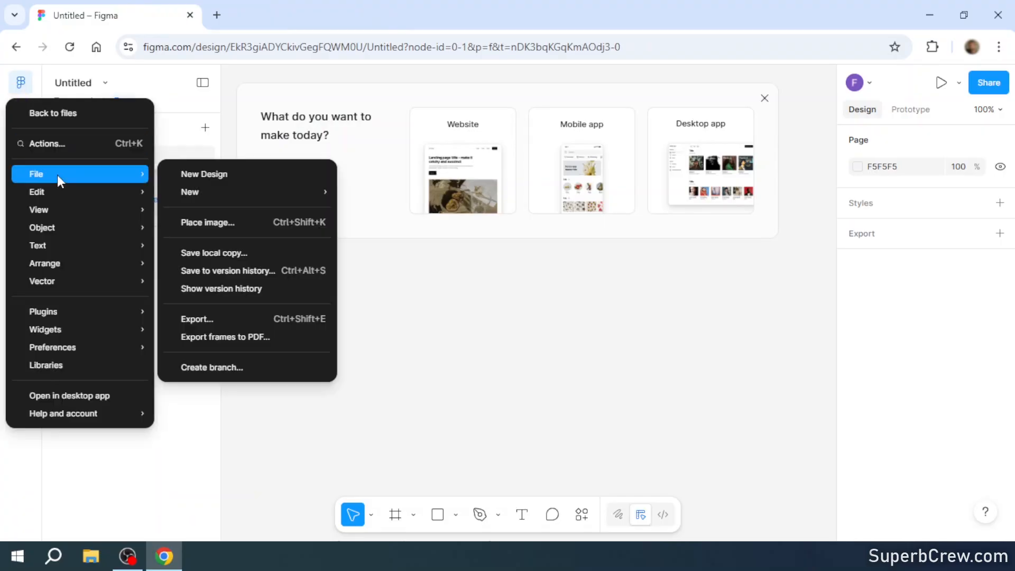
left_click(225, 174)
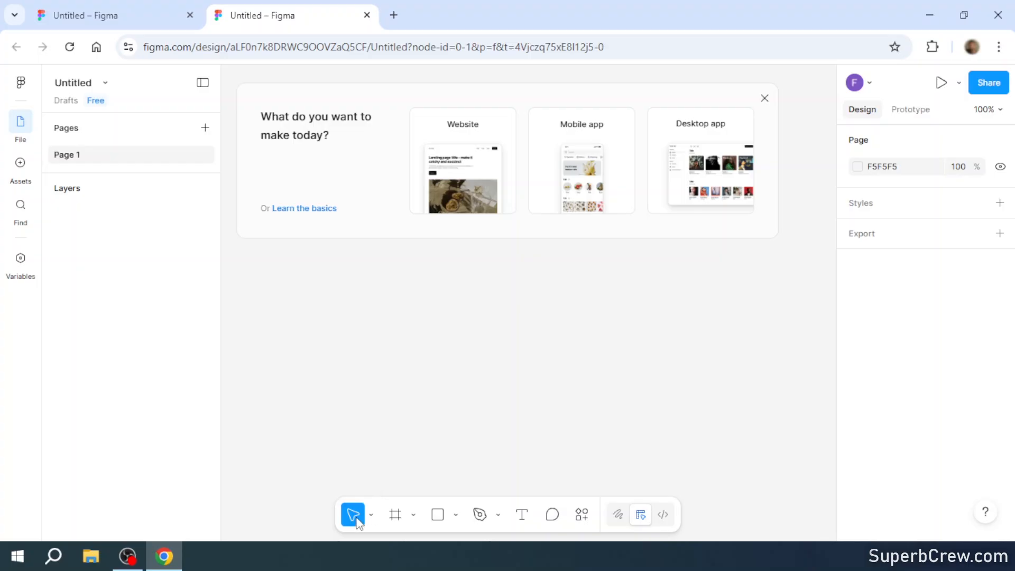
left_click(400, 518)
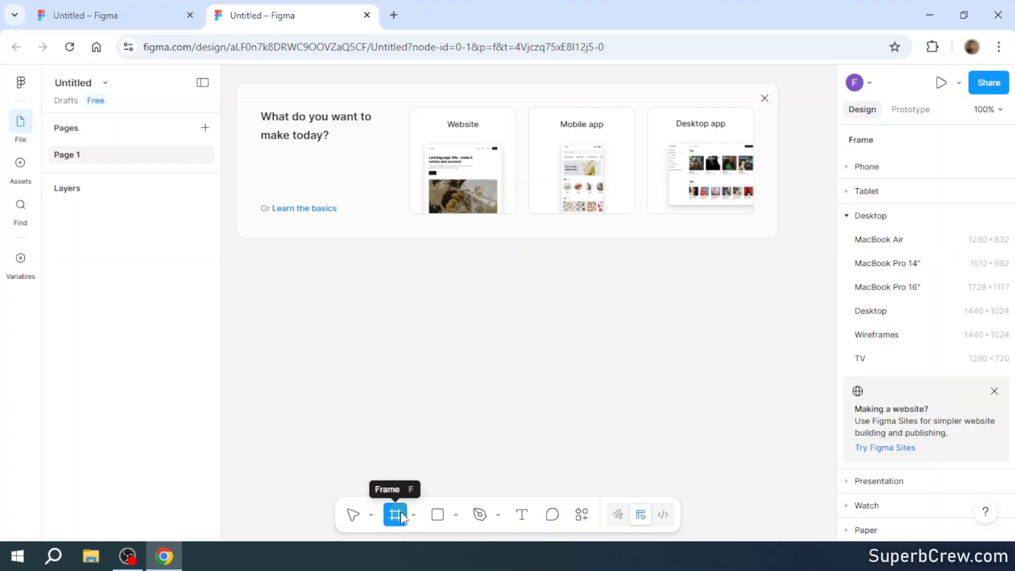
left_click(438, 518)
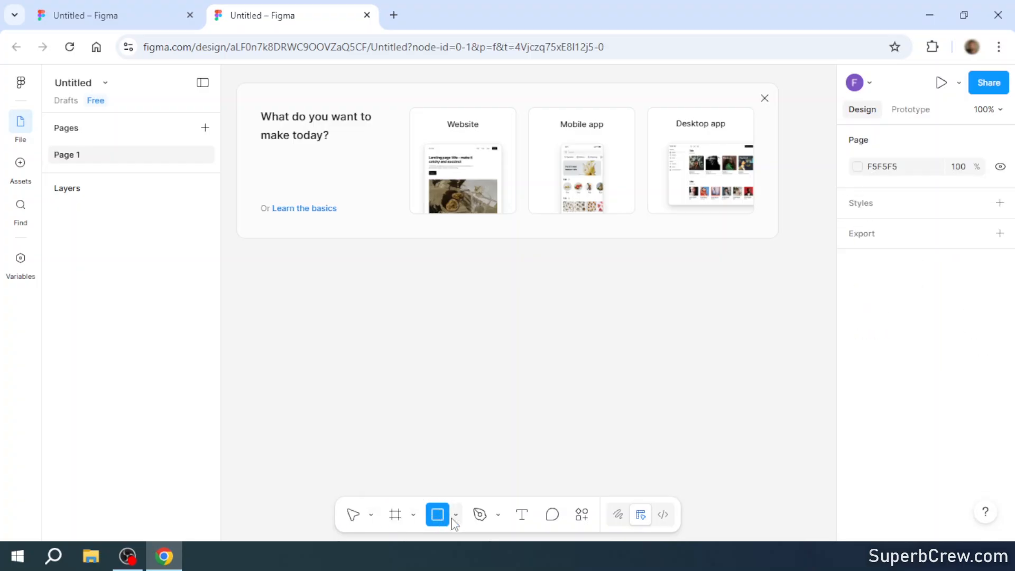
left_click(455, 516)
left_click(504, 432)
left_click(480, 516)
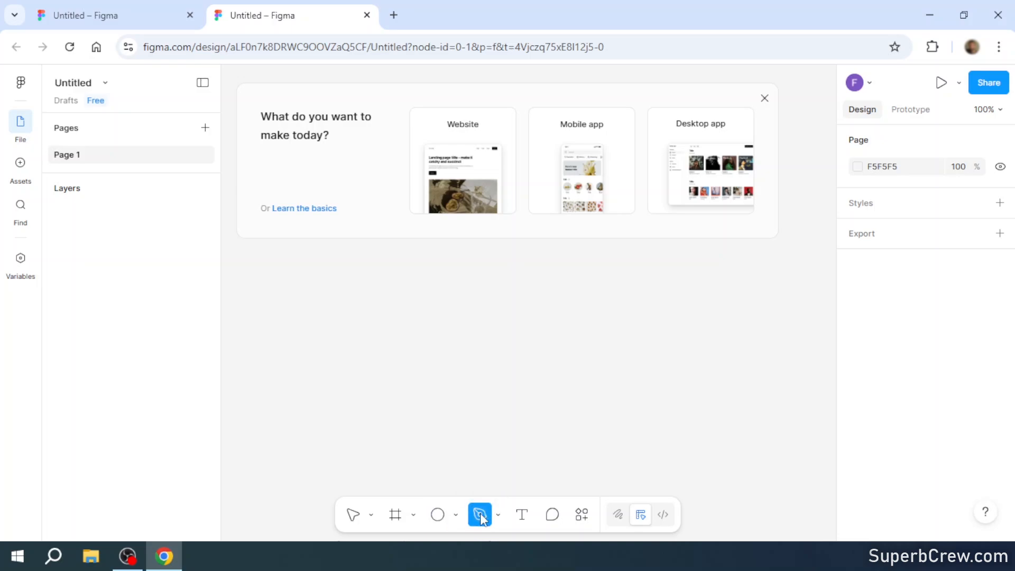
left_click(522, 514)
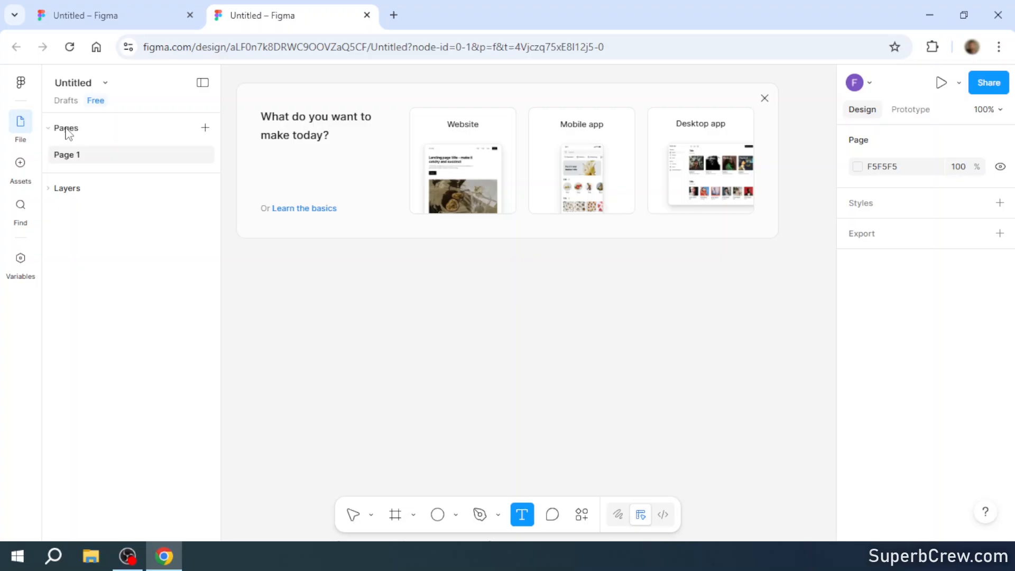
- Add a new page to the file and draw a rectangle about 152 × 116 on its canvas
left_click(206, 128)
key("Return")
key("r")
left_click_drag(376, 196, 489, 283)
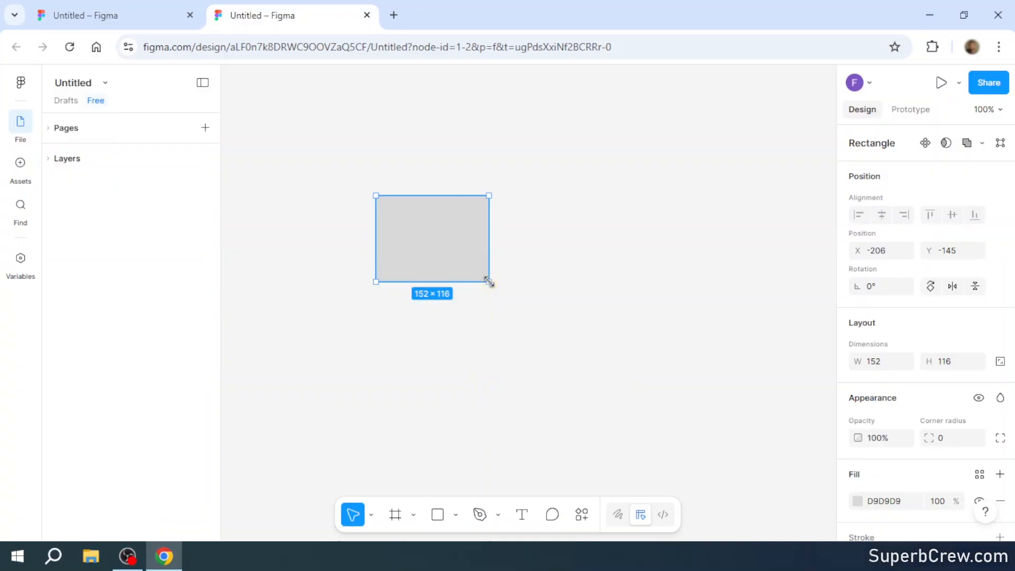
- Set the rectangle's fill color to red FF0000
left_click_drag(1008, 227, 1011, 351)
left_click(860, 391)
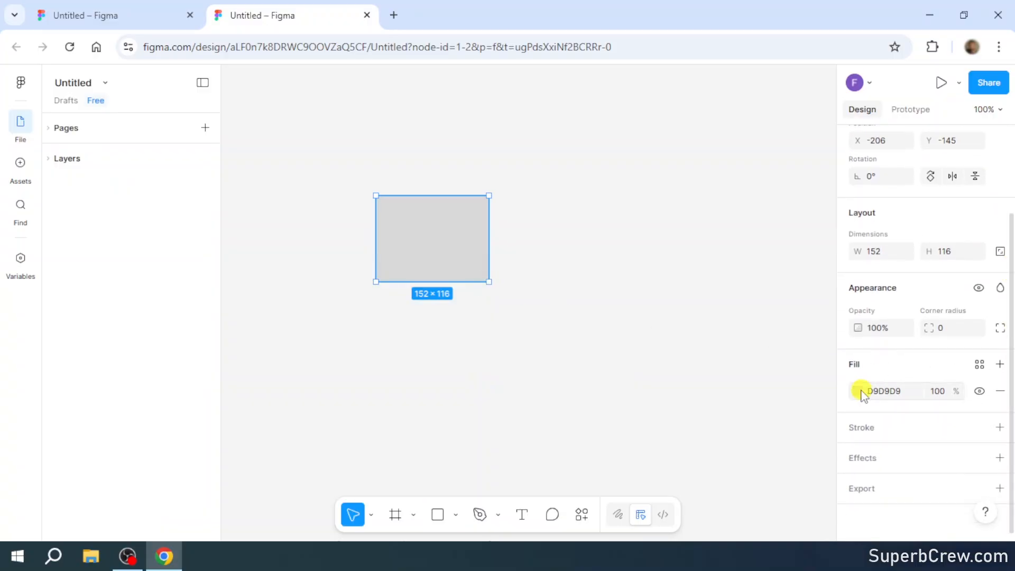
left_click(825, 238)
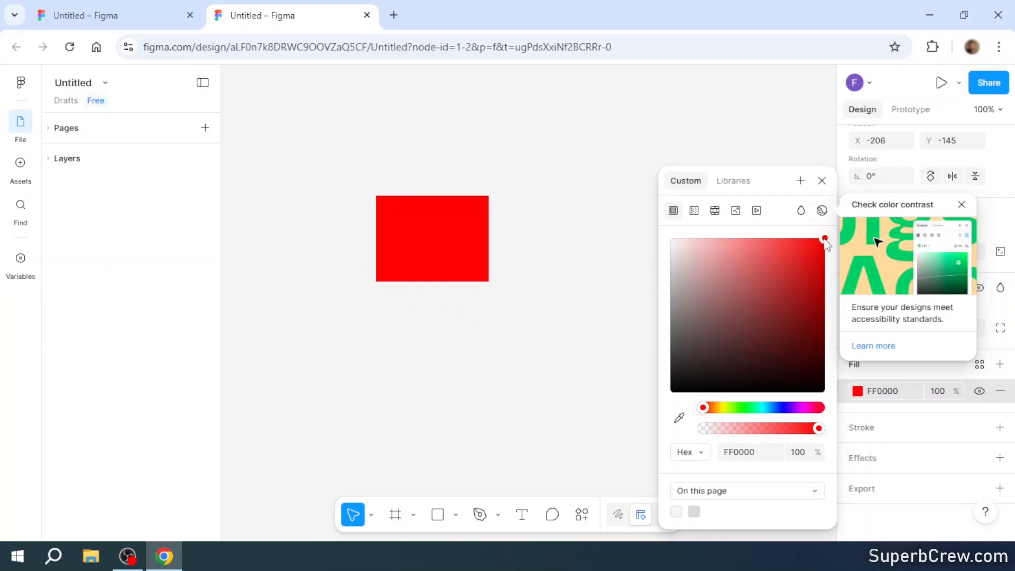
left_click(822, 180)
- Add a near-black 090000 stroke and a drop shadow effect to the red rectangle, and deselect it
left_click(870, 433)
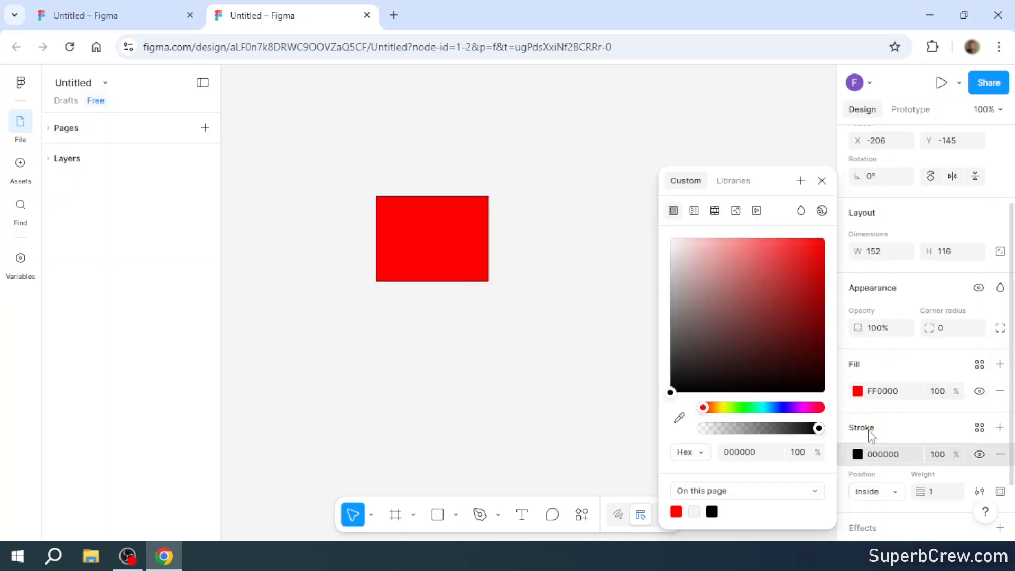
left_click(825, 387)
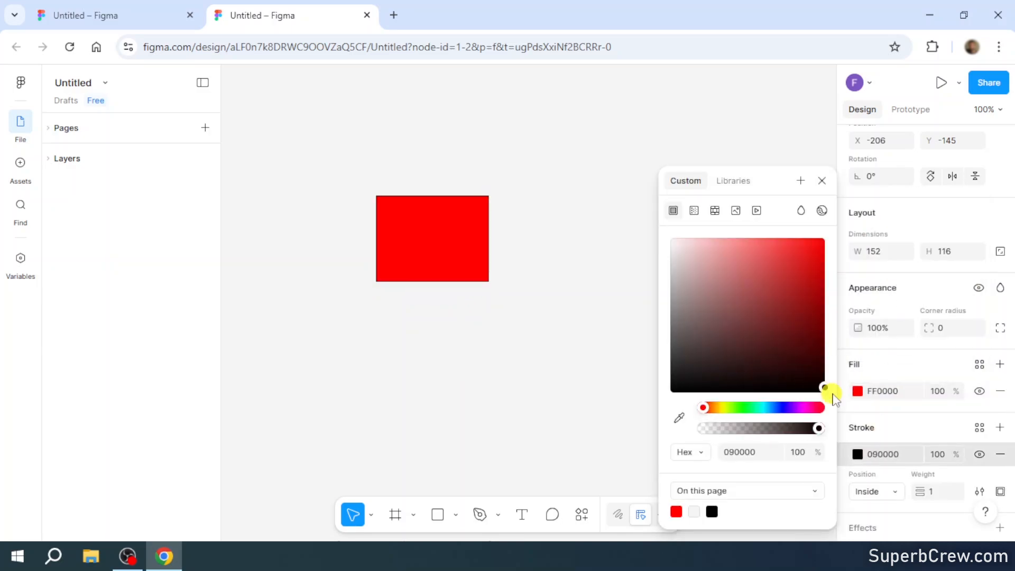
left_click(821, 180)
scroll(912, 415, "down", 2)
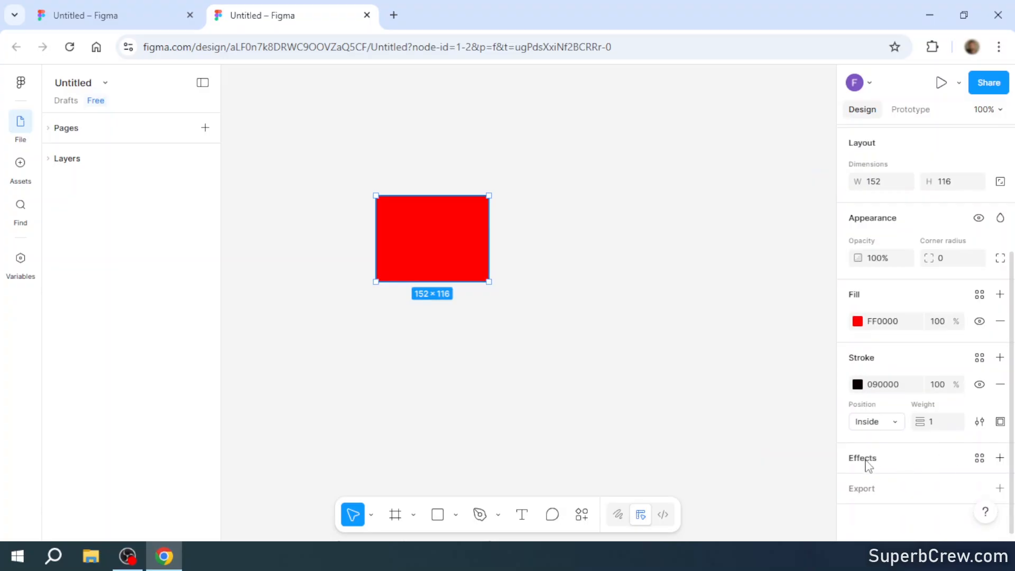
left_click(866, 462)
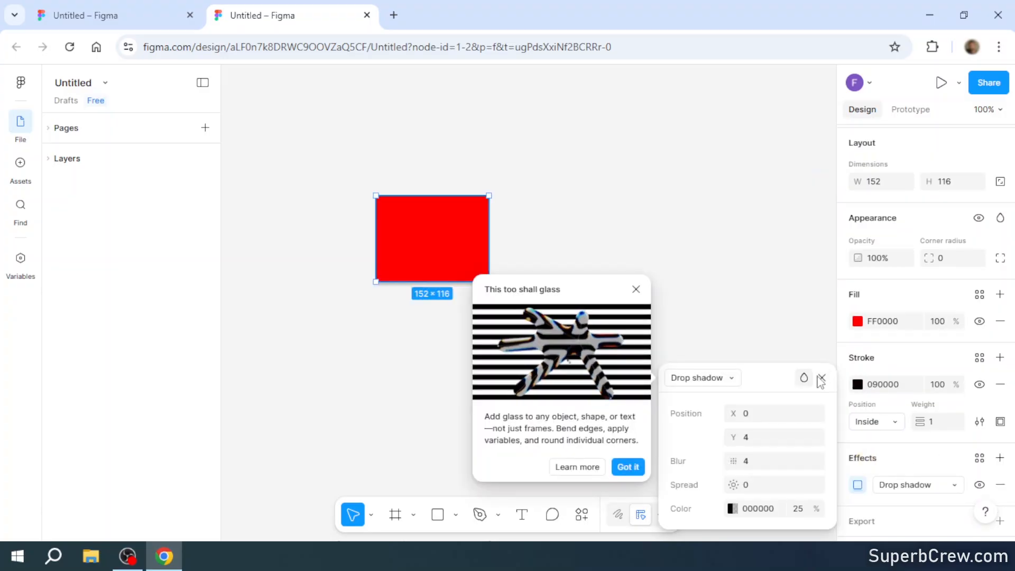
left_click(821, 378)
left_click(632, 283)
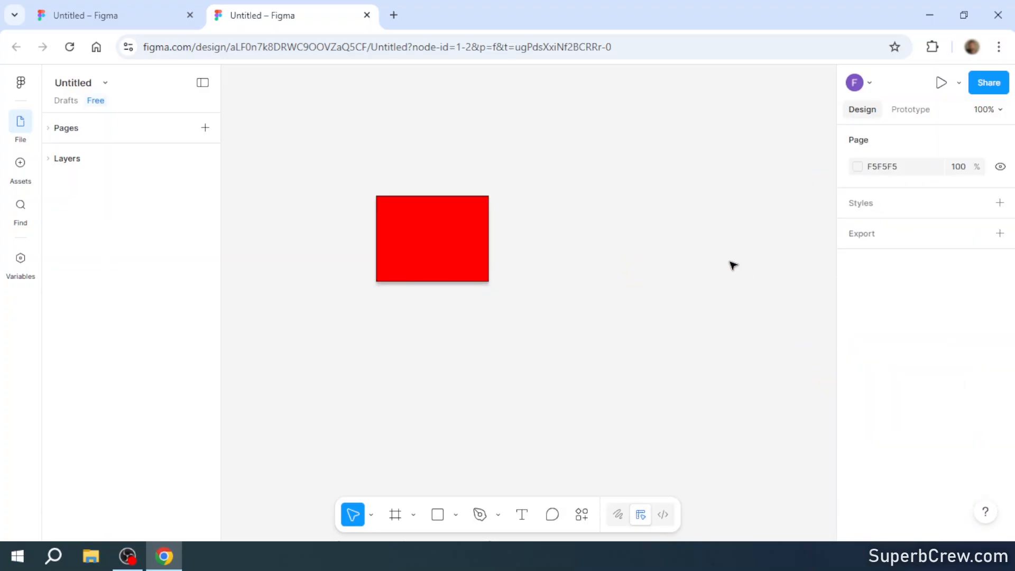
- View the page's prototype settings
left_click(909, 112)
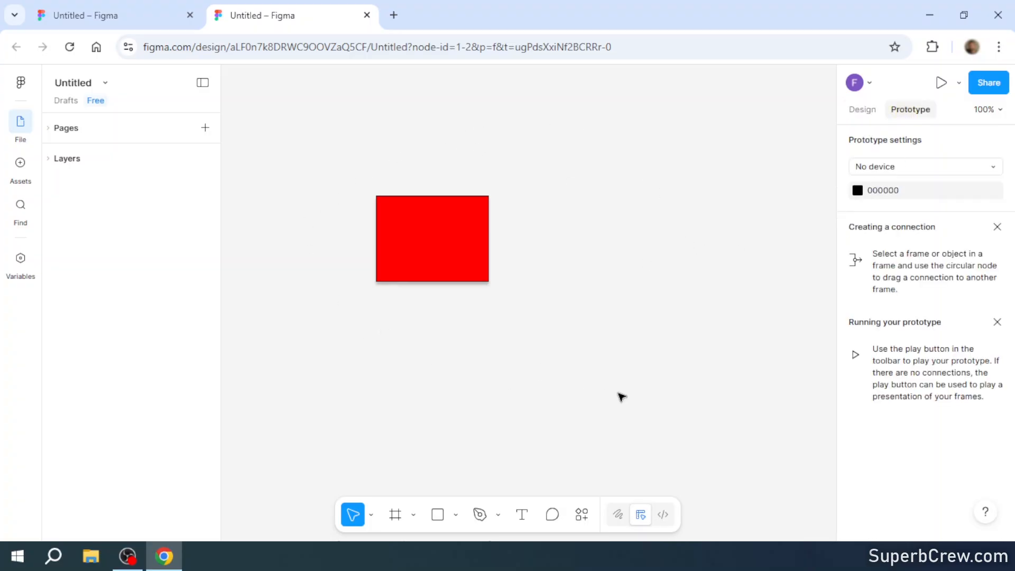
scroll(531, 341, "down", 8)
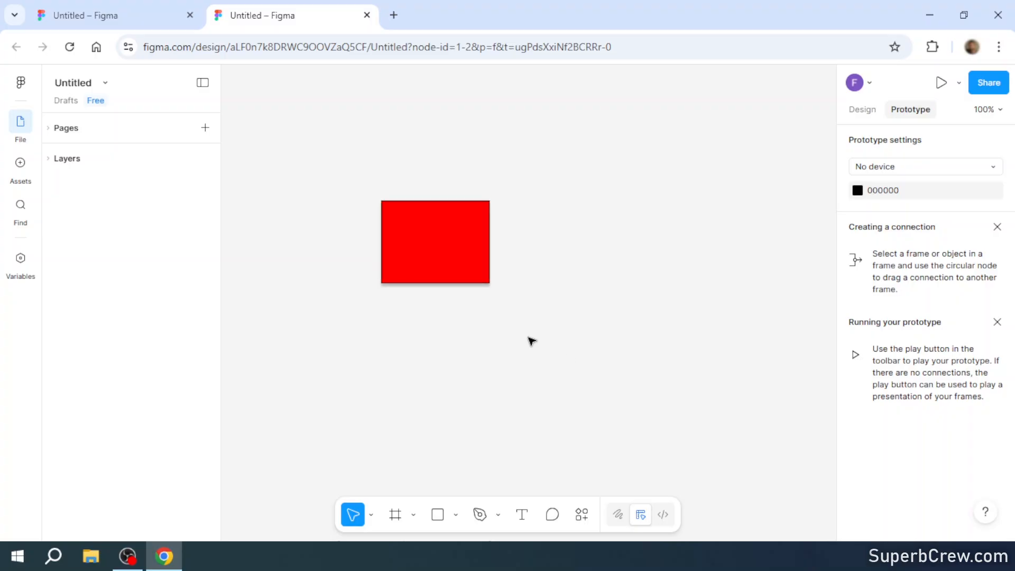
scroll(528, 343, "up", 5)
scroll(447, 330, "up", 4)
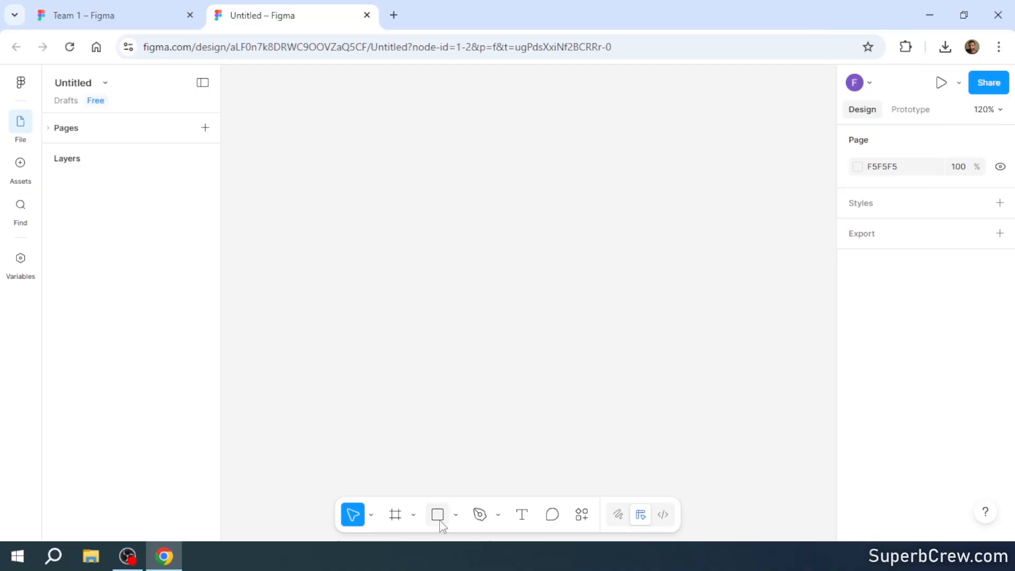
- Draw a rectangle about 177 × 92 on the empty canvas and fill it with red FF0000
left_click(439, 524)
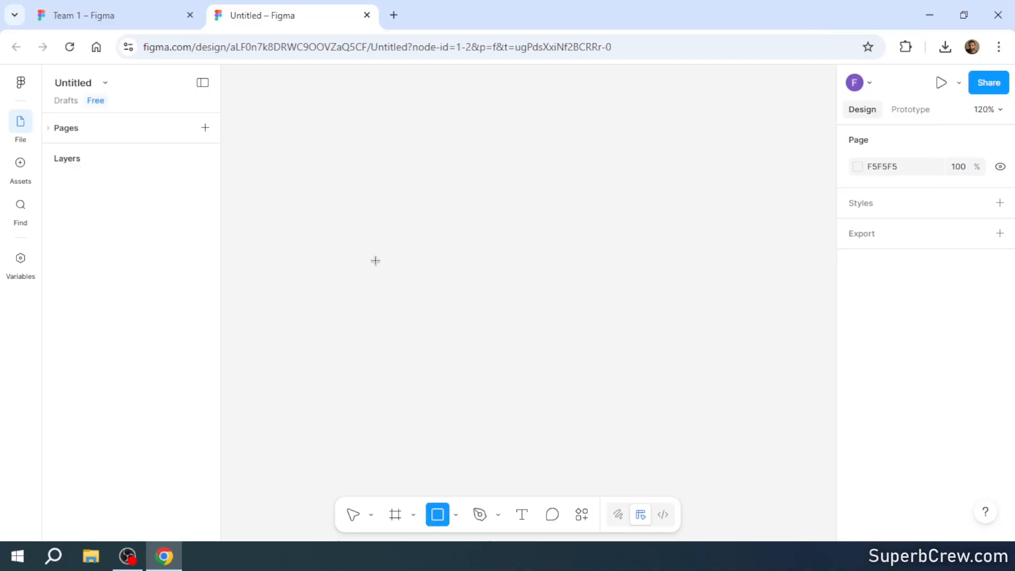
left_click_drag(375, 261, 534, 343)
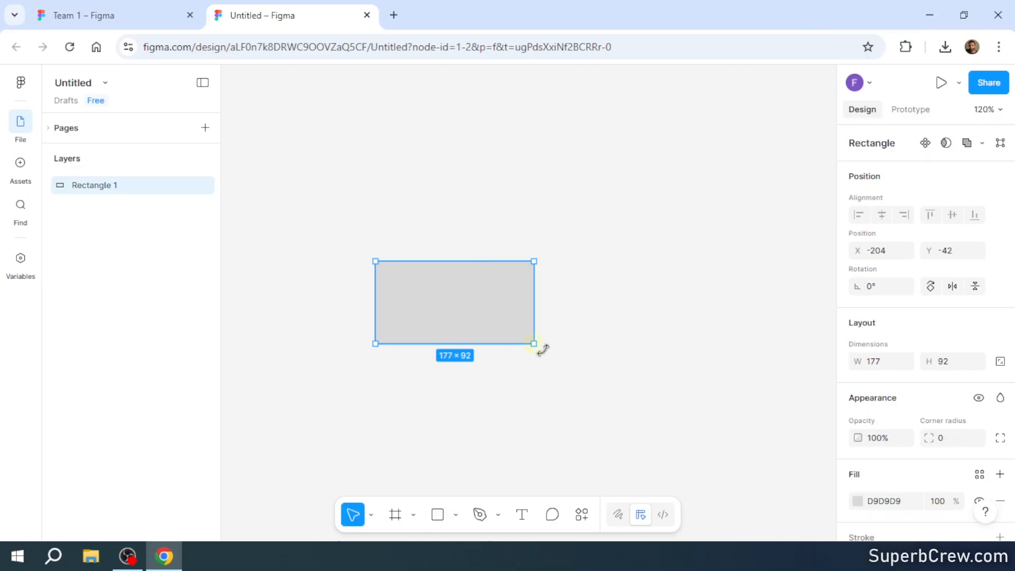
scroll(906, 413, "down", 2)
scroll(907, 413, "down", 1)
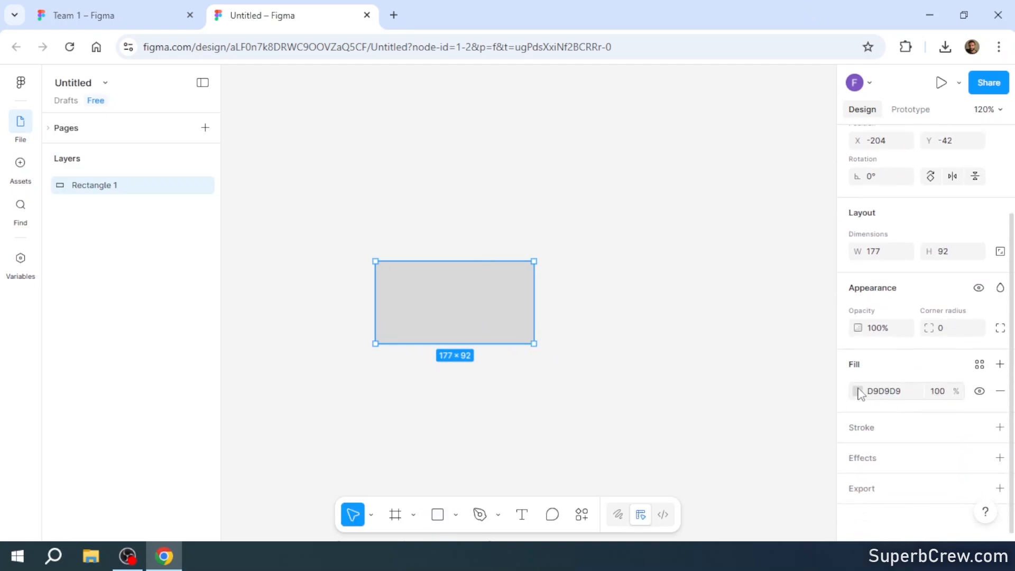
left_click(857, 391)
left_click_drag(800, 275, 827, 239)
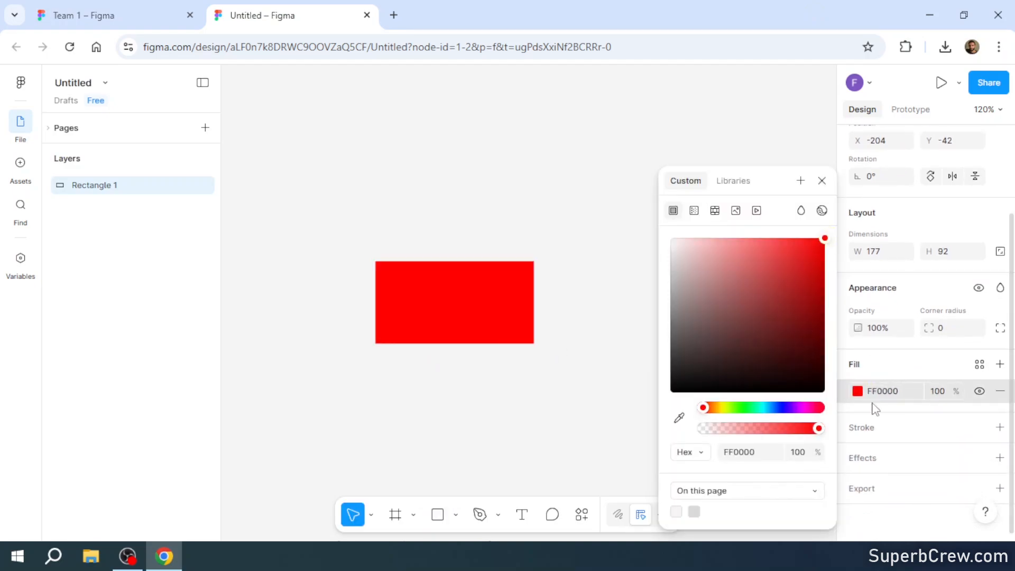
- Give the red rectangle a near-black 010000 stroke and a drop shadow effect with its default settings
left_click(867, 428)
left_click(821, 392)
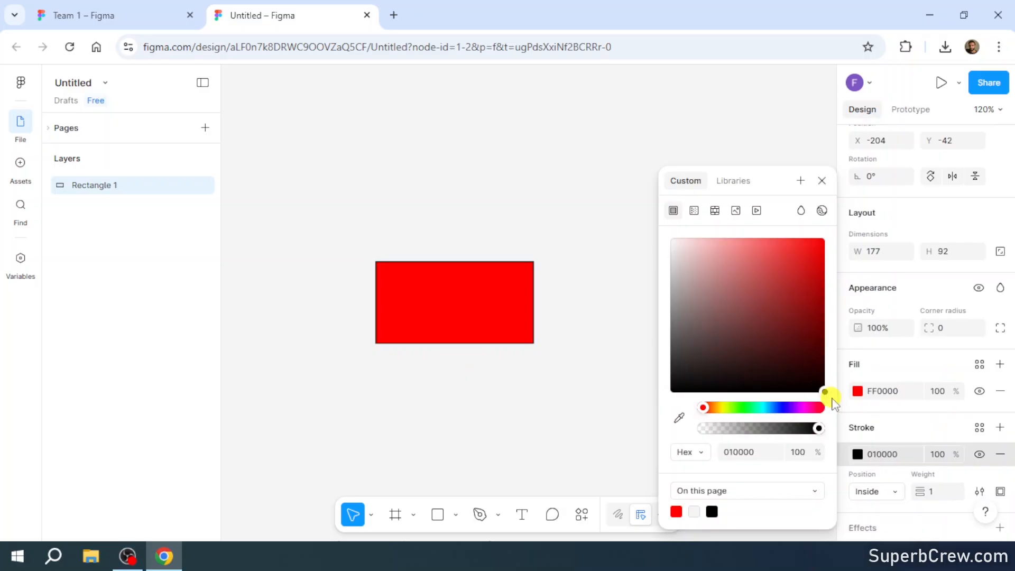
scroll(897, 421, "down", 3)
left_click(875, 459)
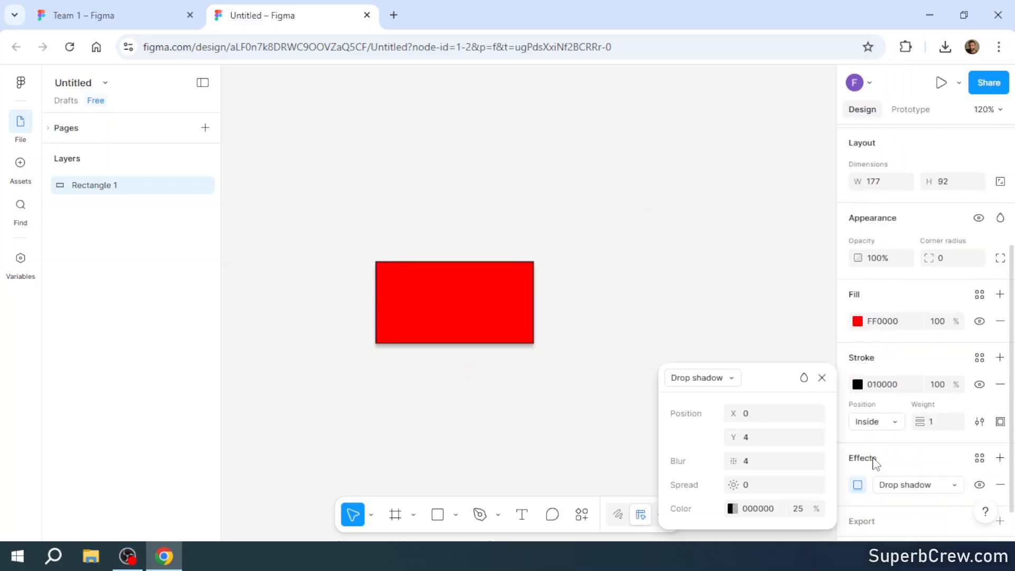
left_click(732, 379)
left_click(730, 378)
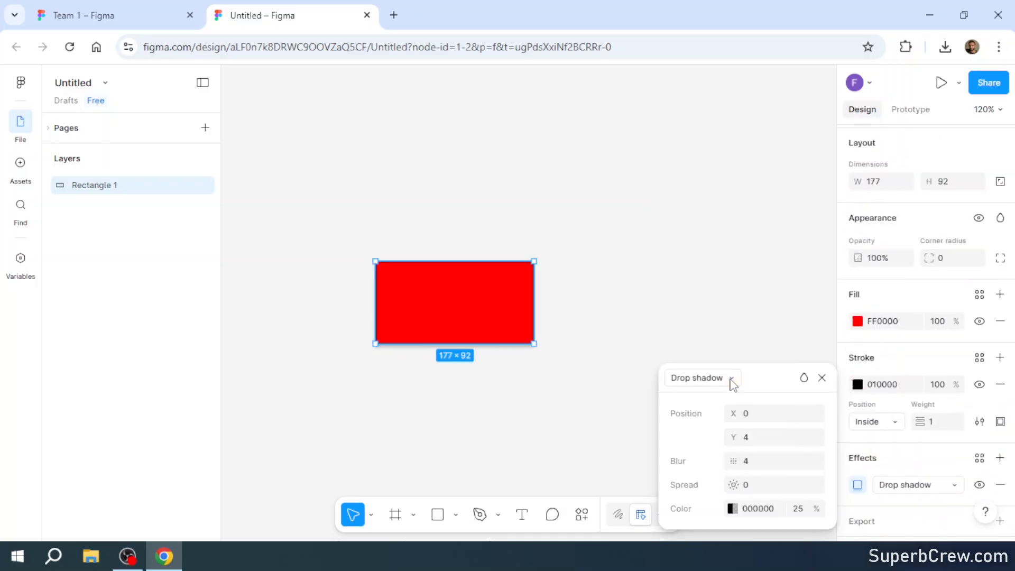
left_click(821, 378)
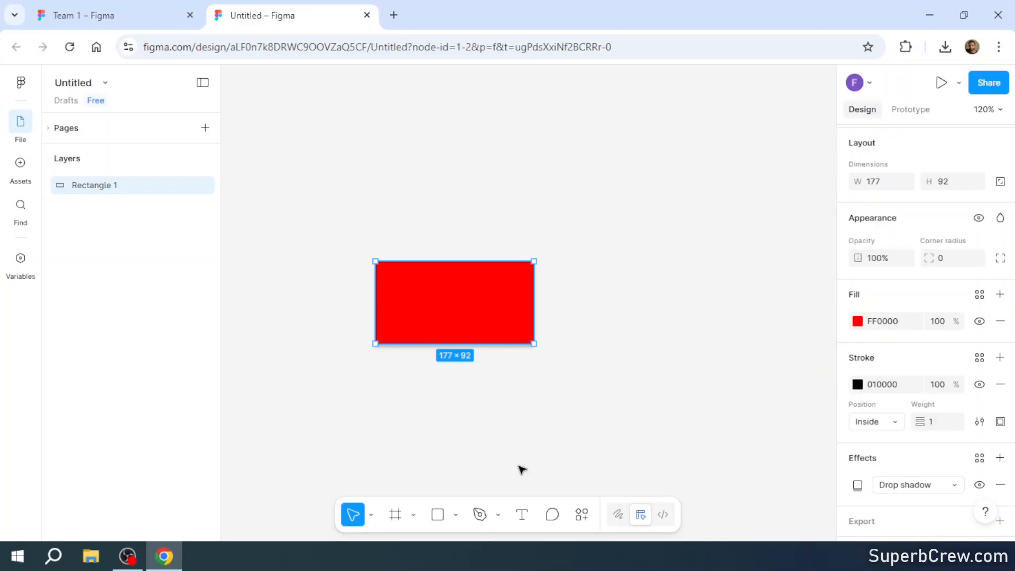
- Draw an ellipse about 154 × 68 inside the red rectangle, enlarging it to nearly fill the rectangle
left_click(455, 514)
left_click(518, 429)
left_click_drag(397, 287, 523, 332)
left_click_drag(398, 288, 384, 269)
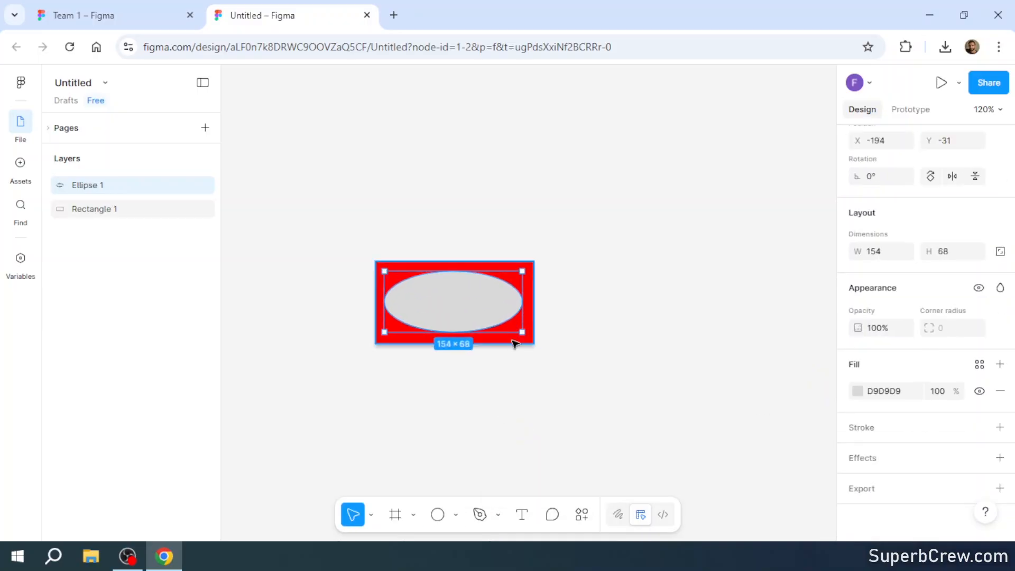
- Resize the ellipse to 157 × 73 within the red rectangle and fill it with blue 4000FF
left_click_drag(522, 332, 525, 335)
left_click(483, 297)
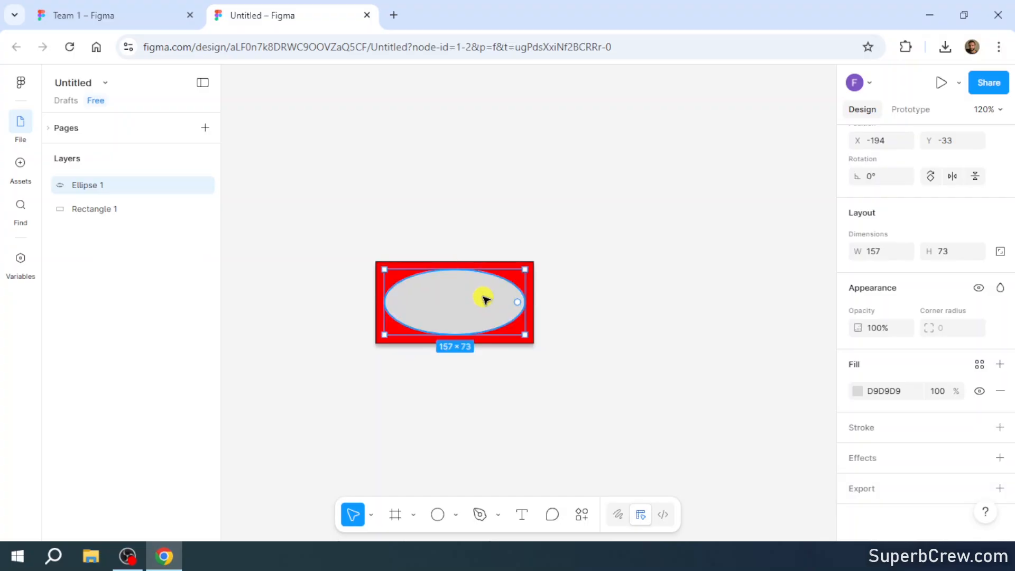
left_click(857, 391)
left_click_drag(779, 407, 785, 408)
left_click(794, 289)
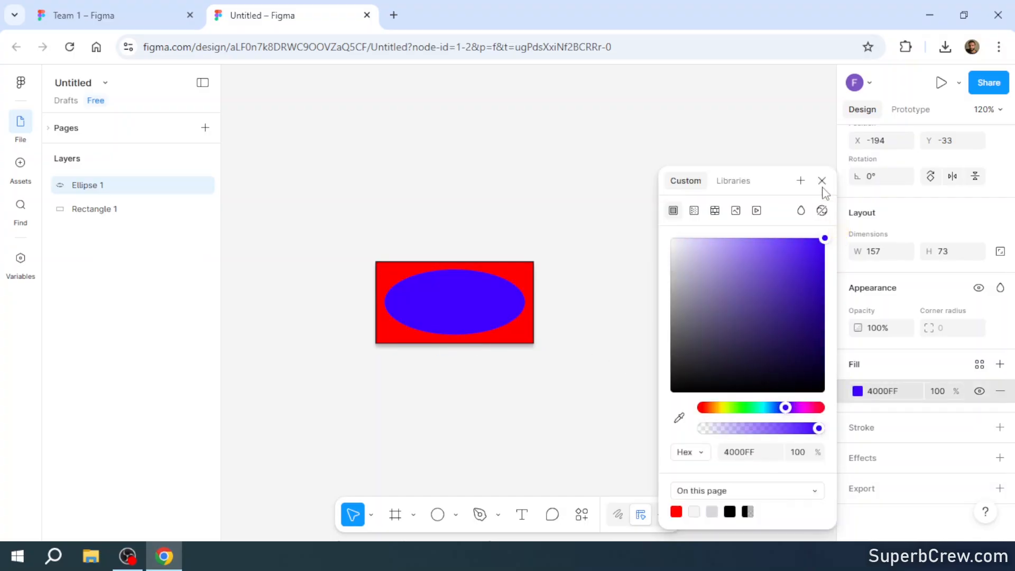
left_click(822, 180)
- Give the blue ellipse a black 000000 stroke and a drop shadow effect with its default settings
left_click(874, 431)
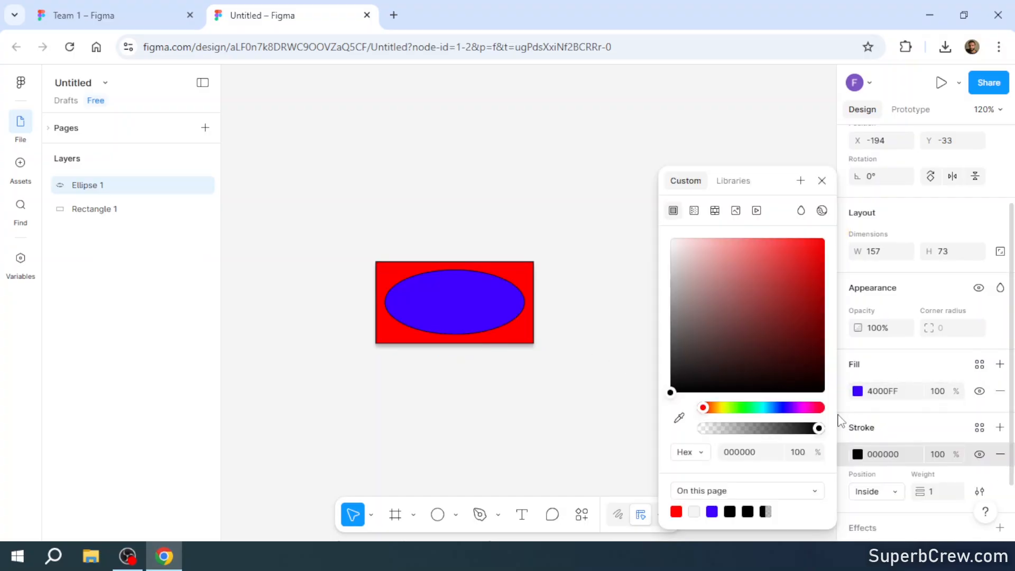
scroll(878, 493, "down", 2)
left_click(880, 458)
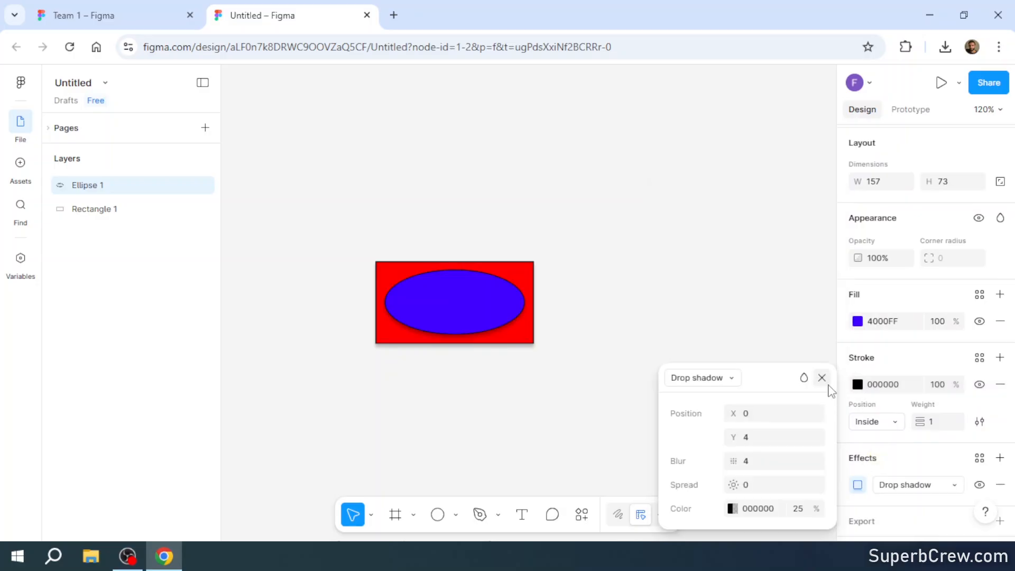
left_click(827, 384)
left_click(560, 329)
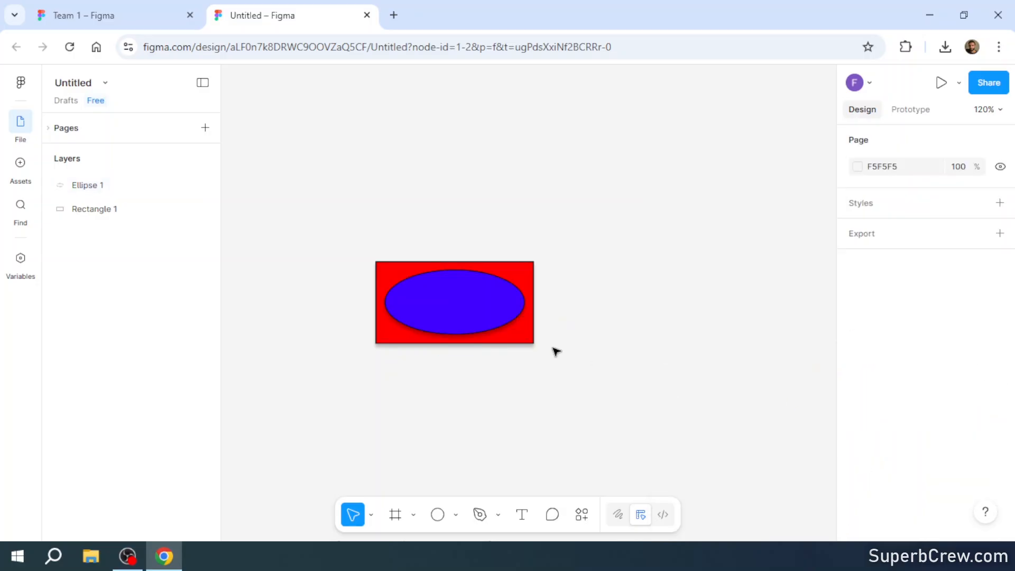
- Add the text "Button" on the blue ellipse and set its font size to 32
left_click(520, 516)
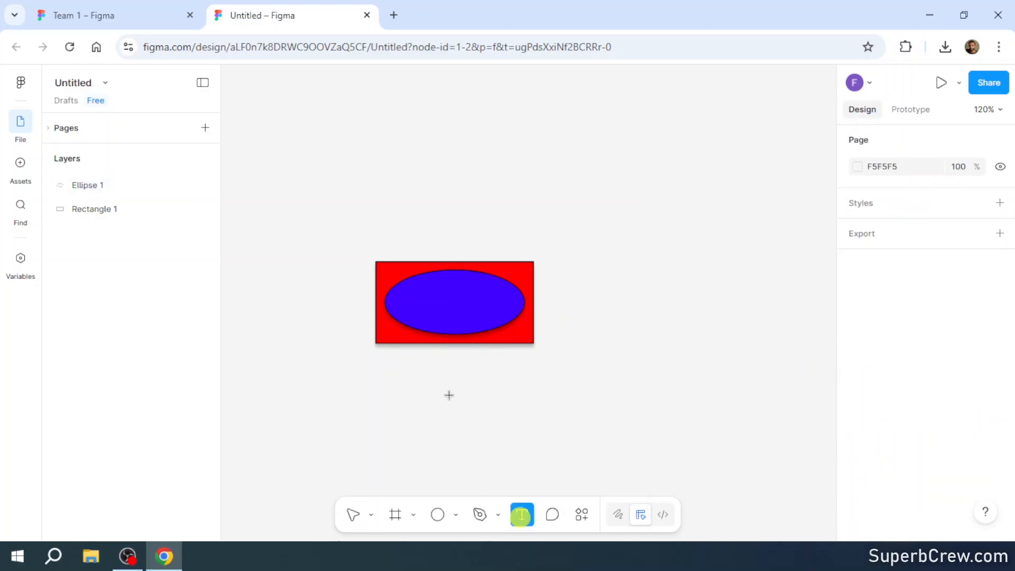
left_click(451, 336)
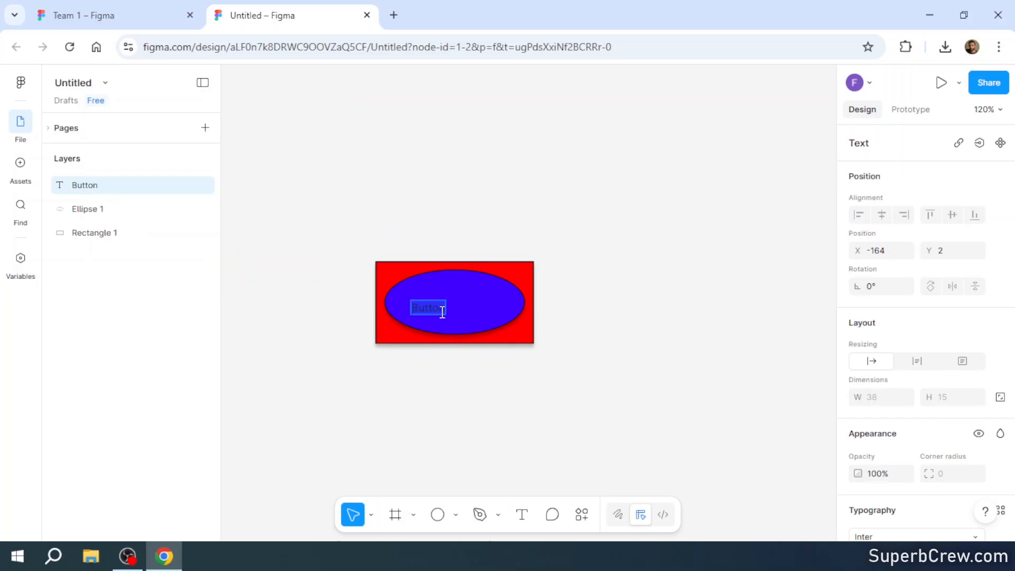
scroll(931, 333, "down", 3)
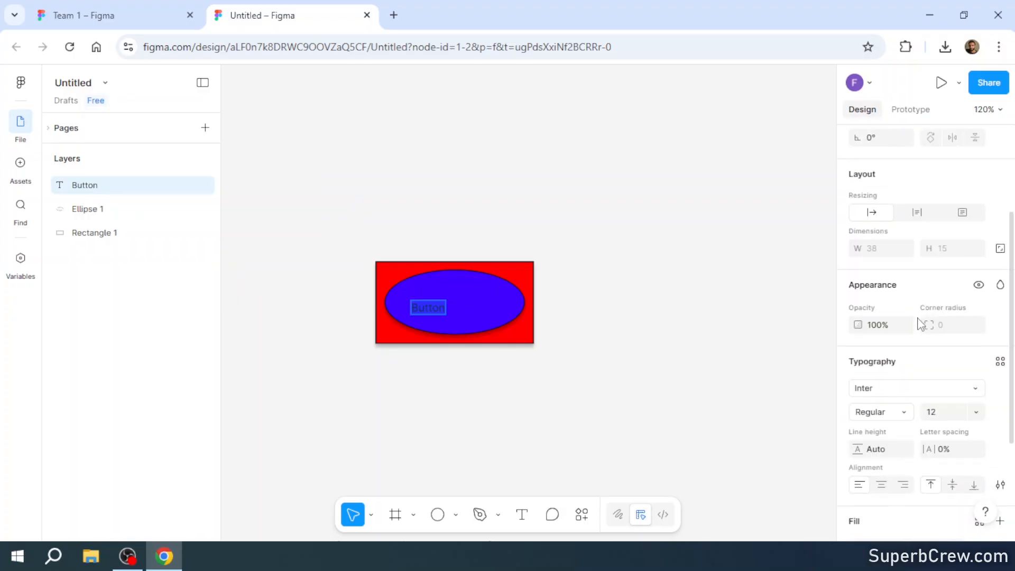
scroll(910, 343, "down", 2)
left_click(977, 345)
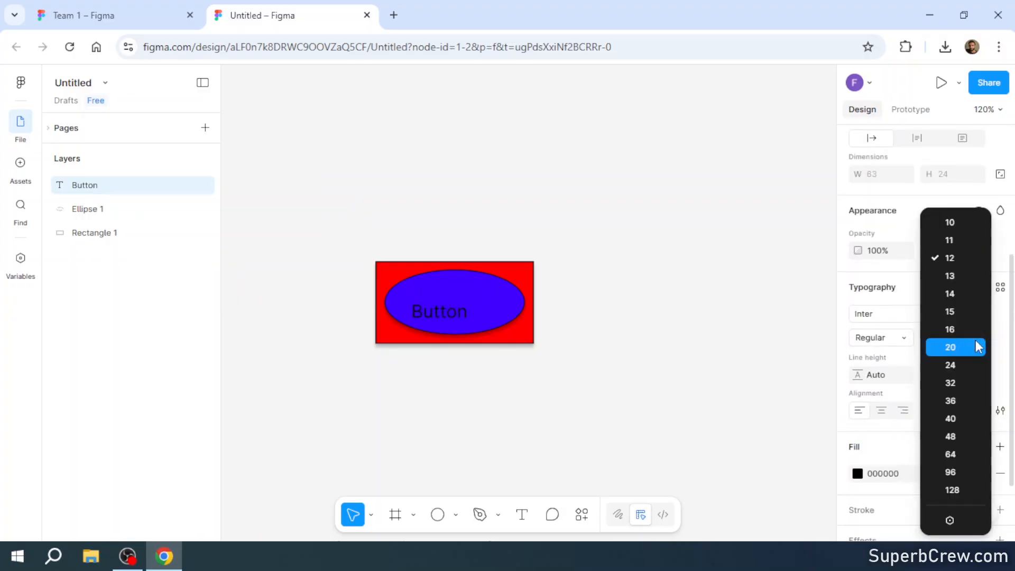
left_click(957, 382)
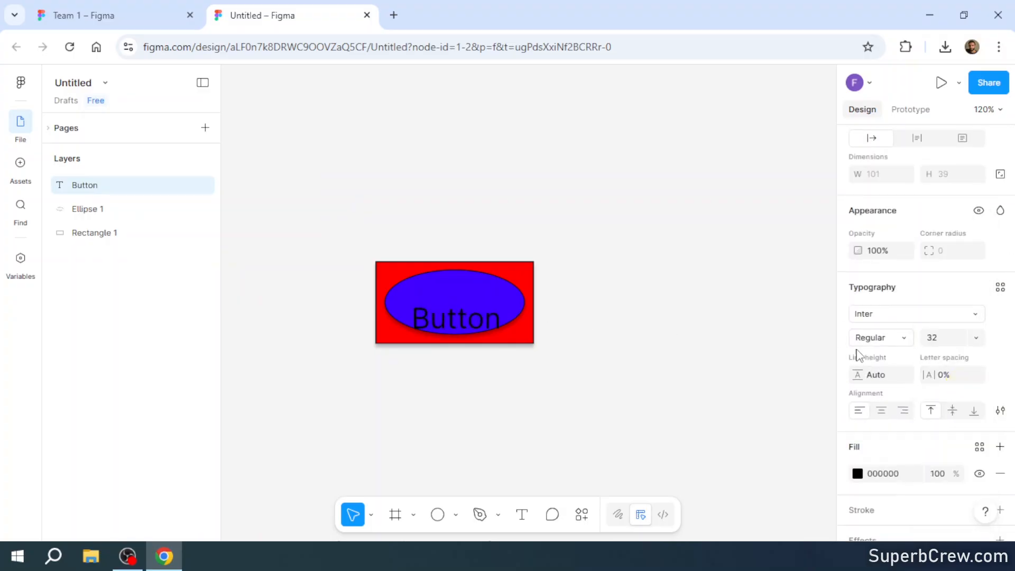
- Set the Button text's font weight to Bold and centre the text on the ellipse
left_click(902, 339)
left_click(897, 250)
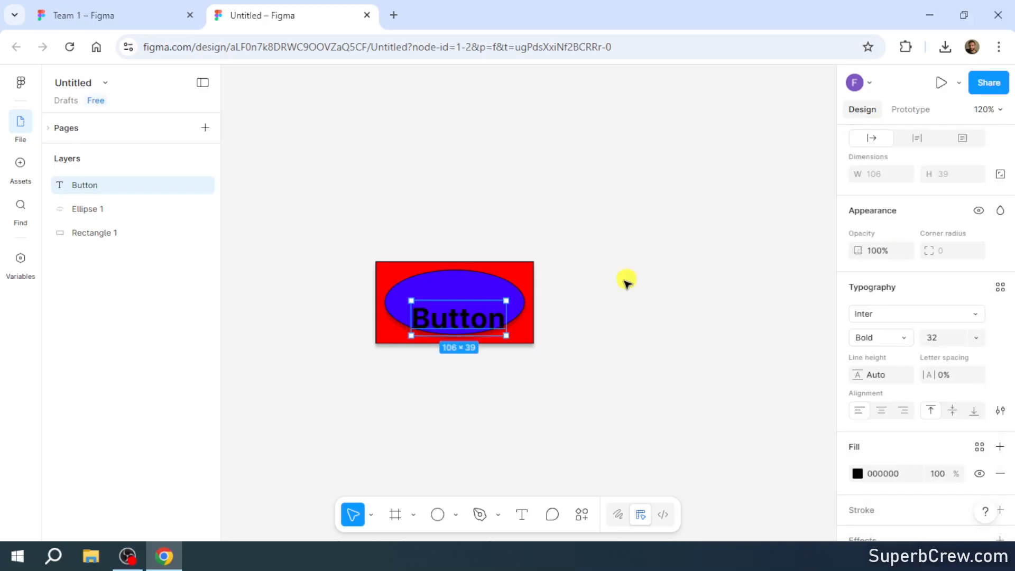
left_click_drag(465, 318, 464, 302)
left_click(269, 356)
- Open the ellipse's and the rectangle's layer names for editing
double_click(90, 210)
left_click(116, 210)
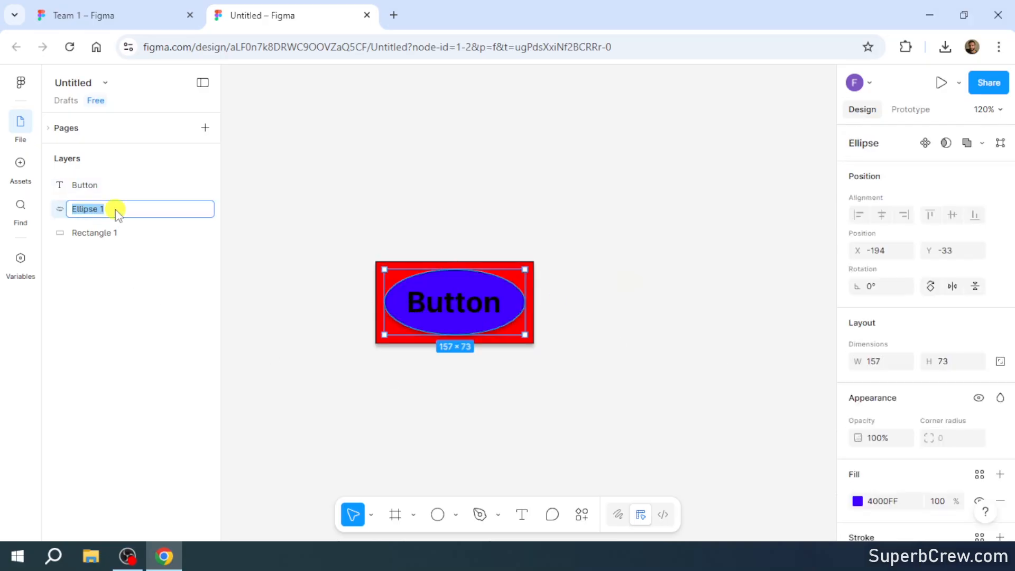
double_click(106, 233)
left_click(112, 263)
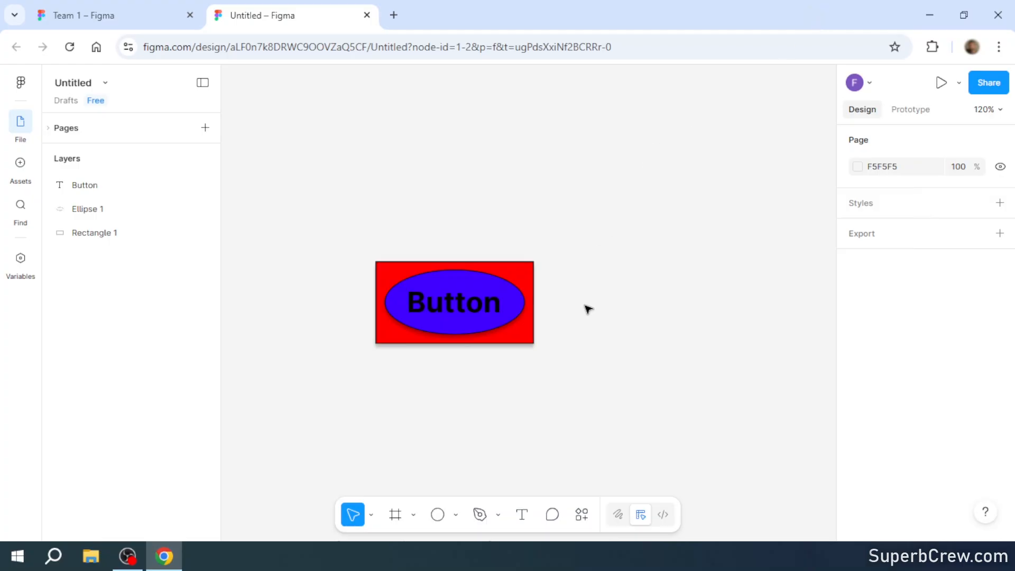
- Draw a frame about 243 × 293 beside the button artwork and browse its device size presets
left_click(396, 515)
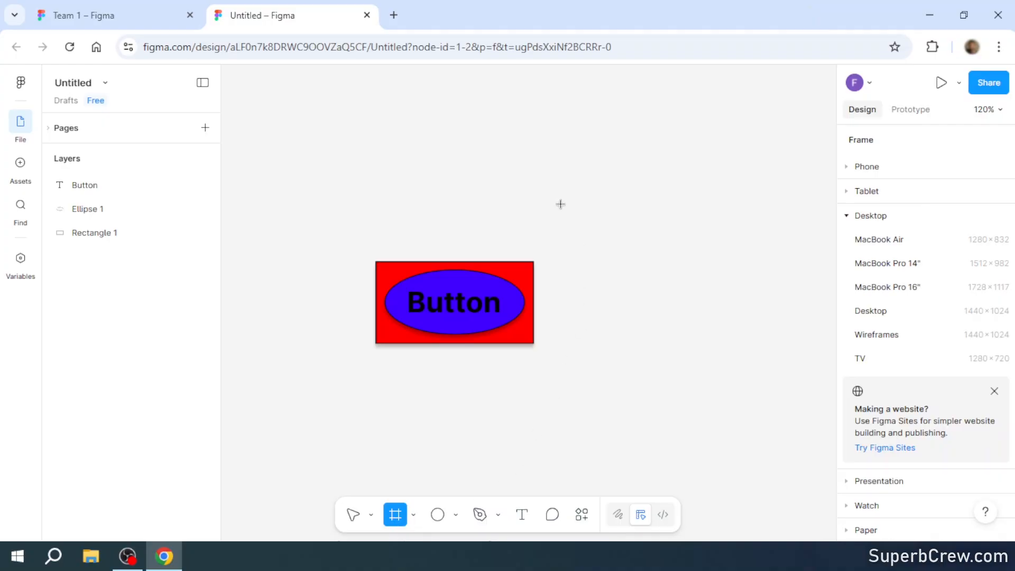
left_click_drag(555, 188, 773, 450)
left_click(887, 144)
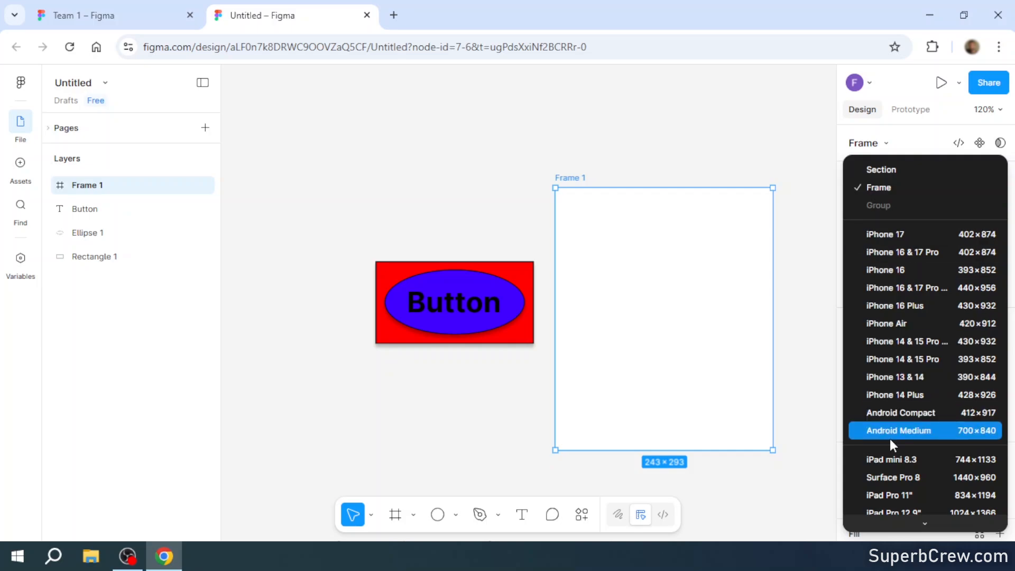
scroll(892, 441, "down", 4)
scroll(892, 441, "down", 2)
left_click(736, 158)
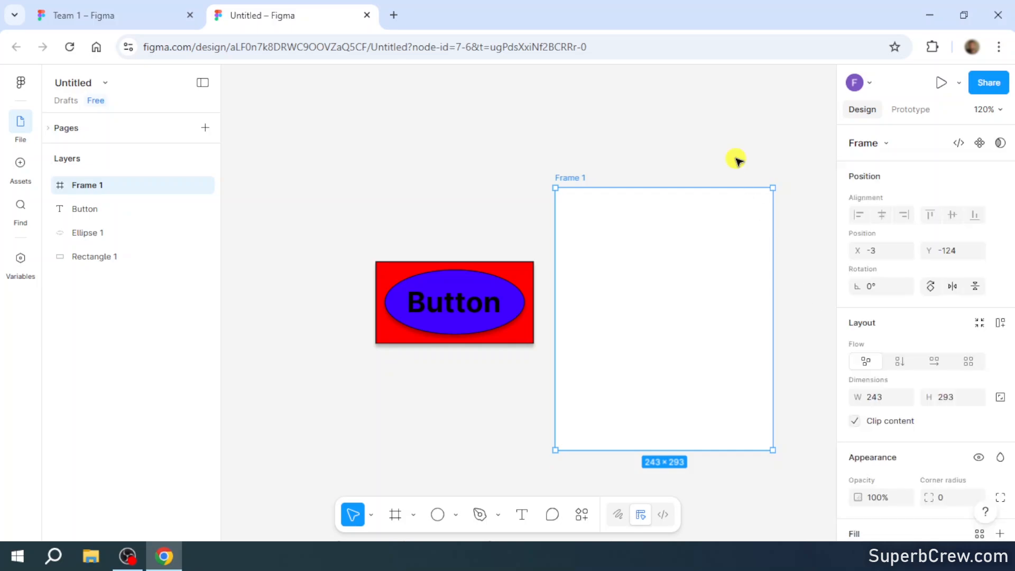
- Nest the text, ellipse and rectangle layers inside the new frame and move them together into its upper half
left_click(85, 212)
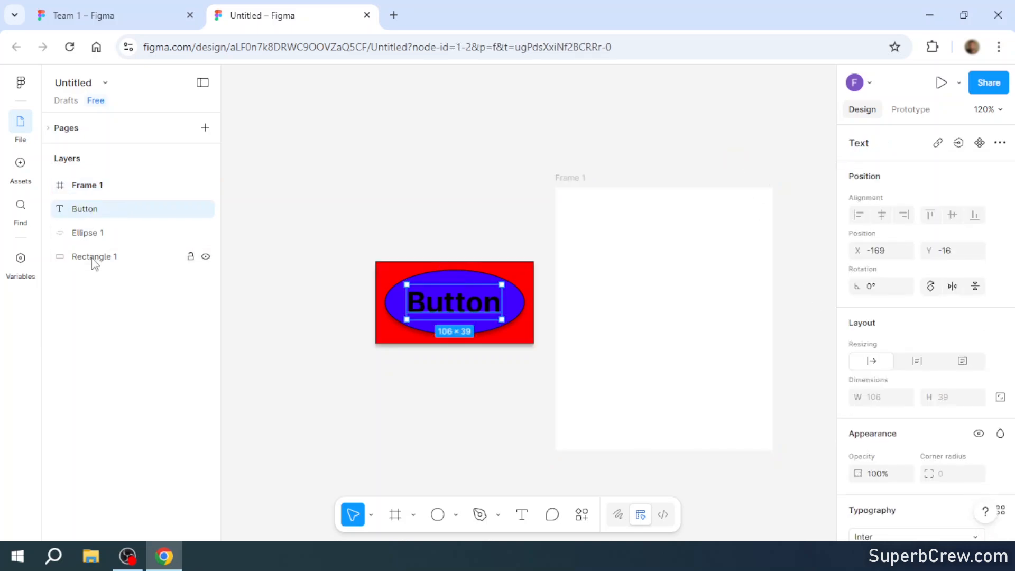
left_click(91, 258, "shift")
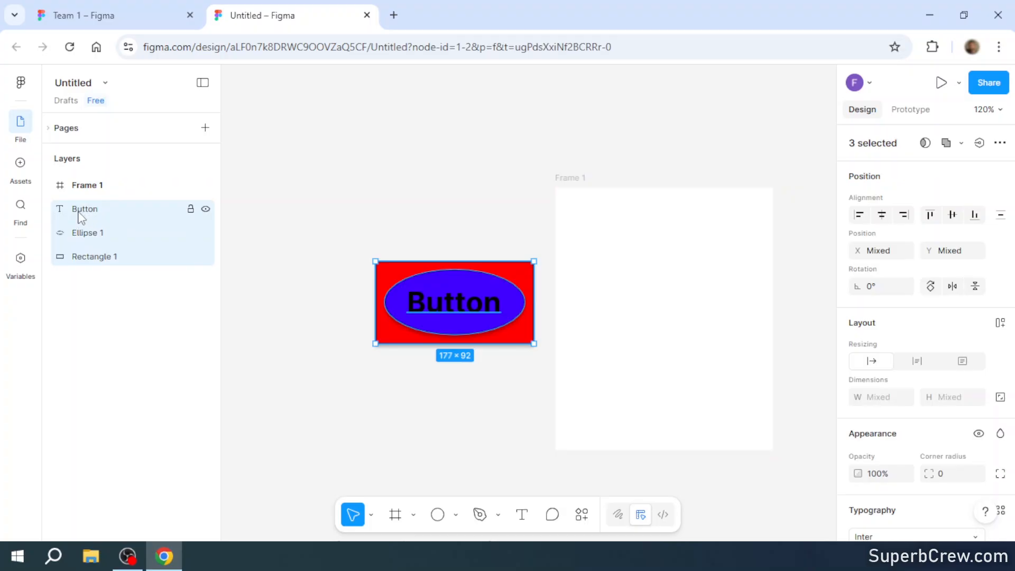
left_click_drag(80, 217, 84, 185)
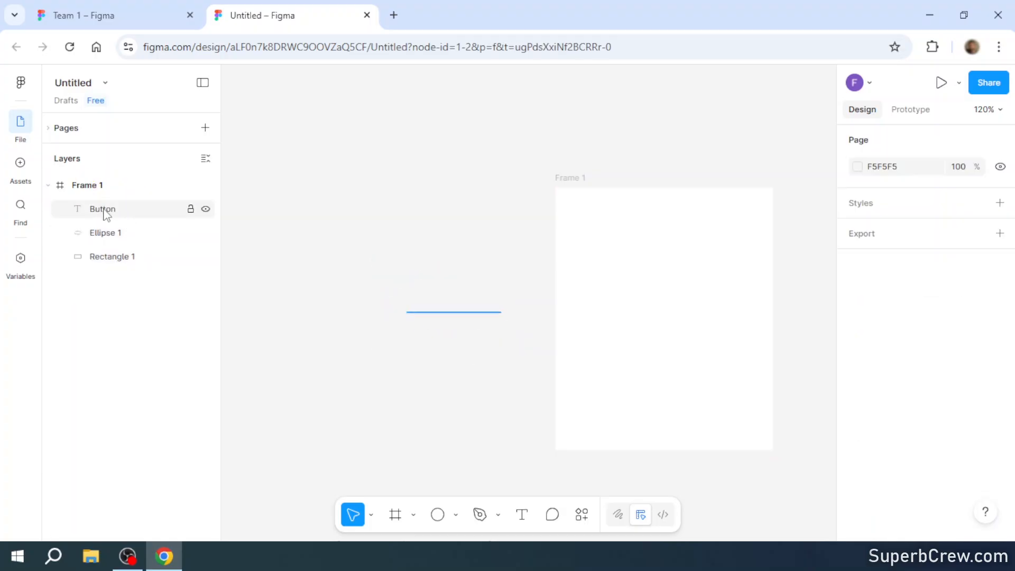
left_click(105, 211)
left_click(118, 257, "shift")
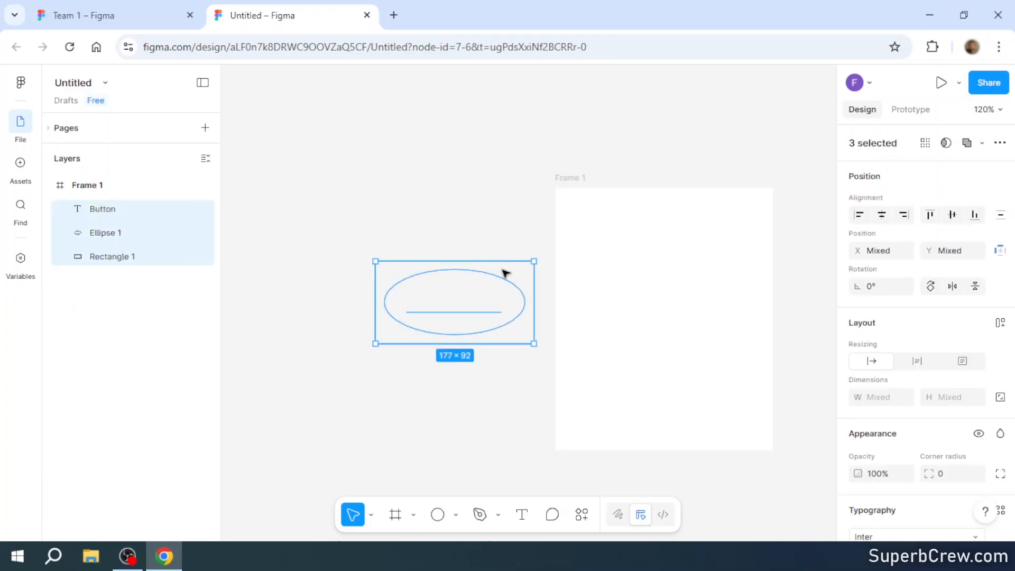
left_click_drag(505, 273, 714, 255)
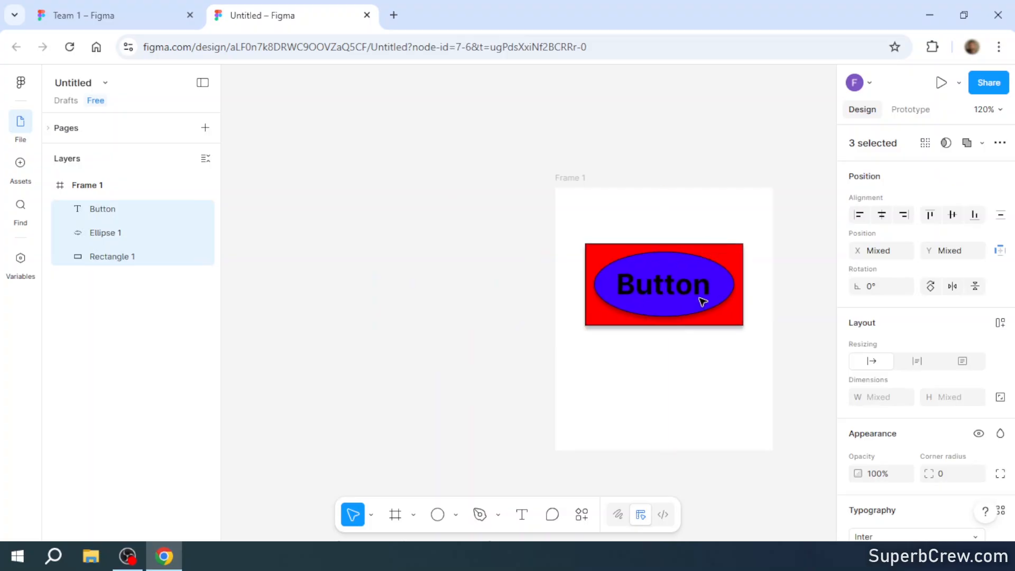
left_click(496, 240)
- Set the constraints of the text, ellipse and rectangle together to Left and Top
left_click(103, 209)
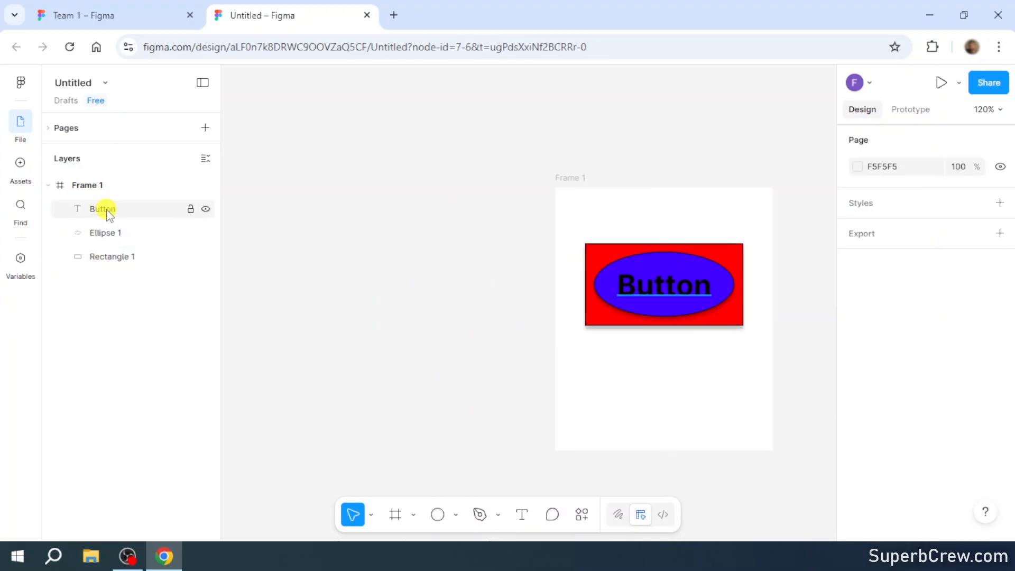
left_click(114, 257, "shift")
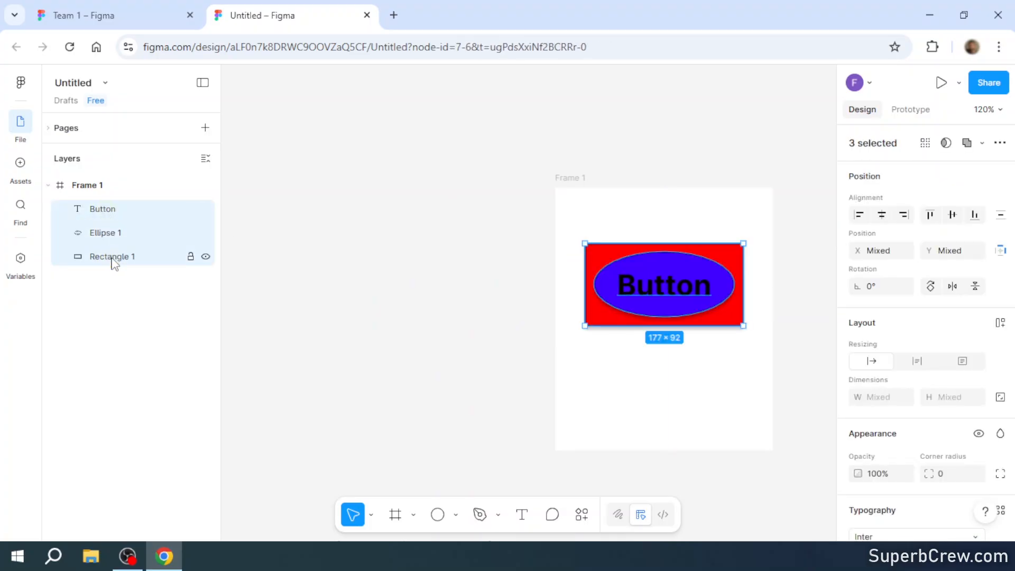
left_click(1001, 252)
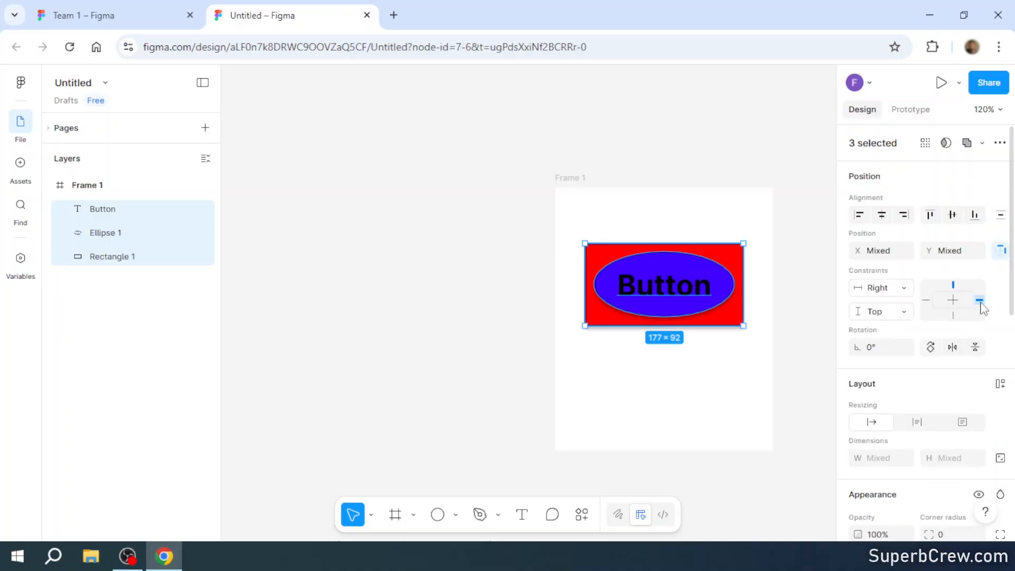
left_click(926, 300)
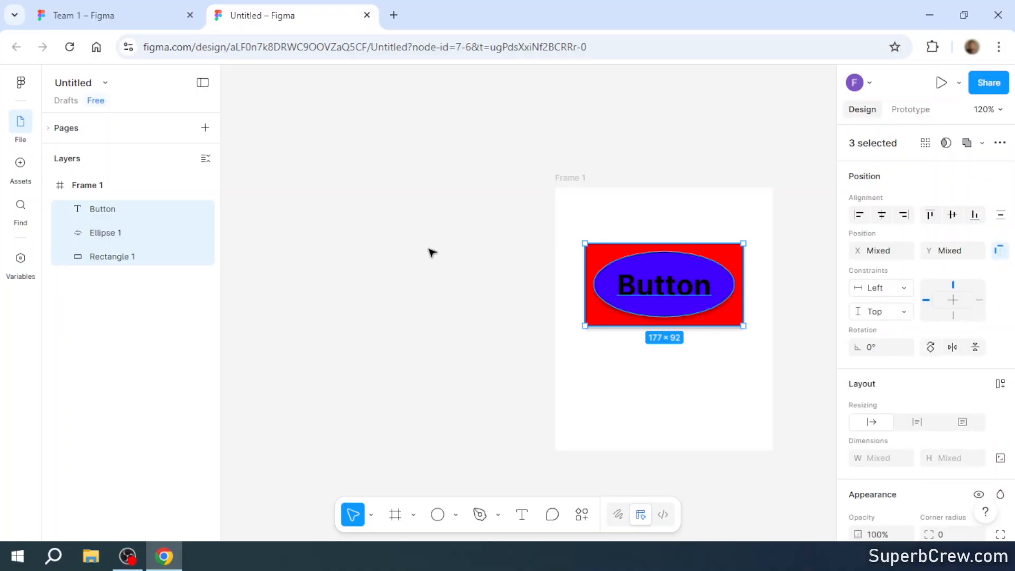
- Resize the frame holding the button artwork to about 256 × 300
left_click(100, 188)
left_click(197, 272)
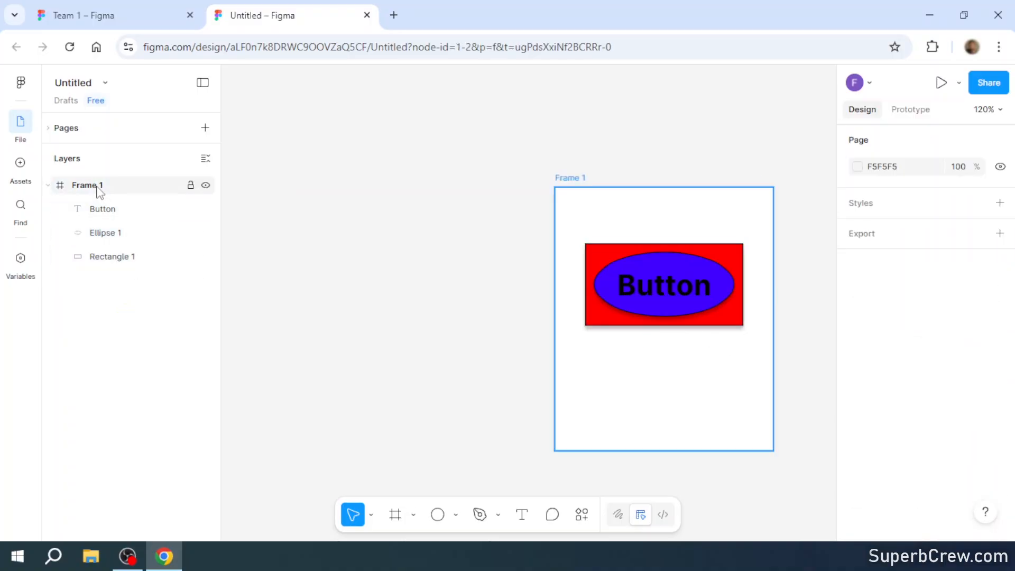
left_click(95, 190)
mouse_move(556, 452)
left_mouse_down()
mouse_move(519, 449)
mouse_move(451, 408)
mouse_move(455, 483)
mouse_move(465, 438)
mouse_move(483, 438)
mouse_move(501, 473)
mouse_move(560, 453)
left_mouse_up()
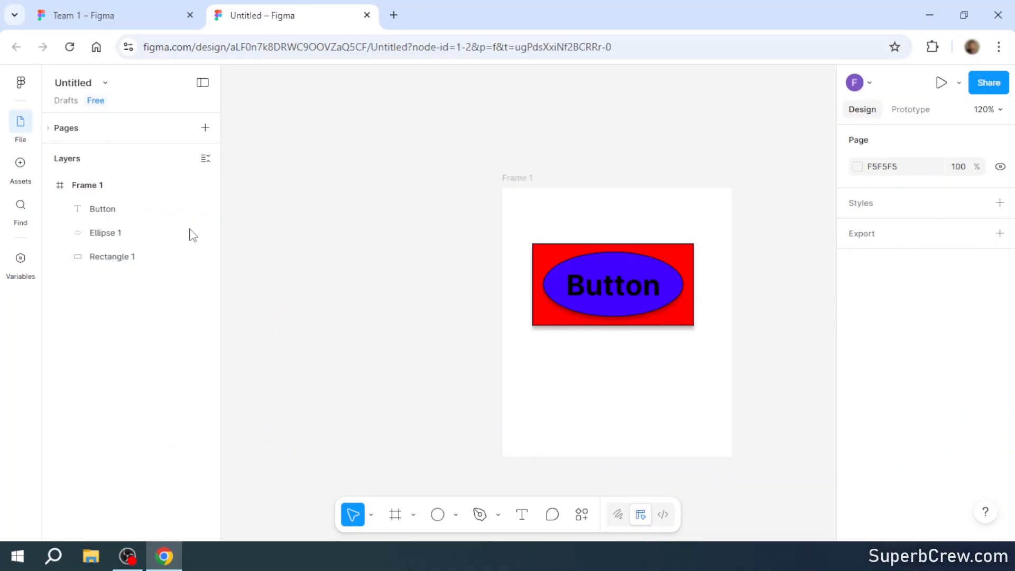
- Add auto layout to the frame holding the button artwork
left_click(91, 183)
right_click(91, 183)
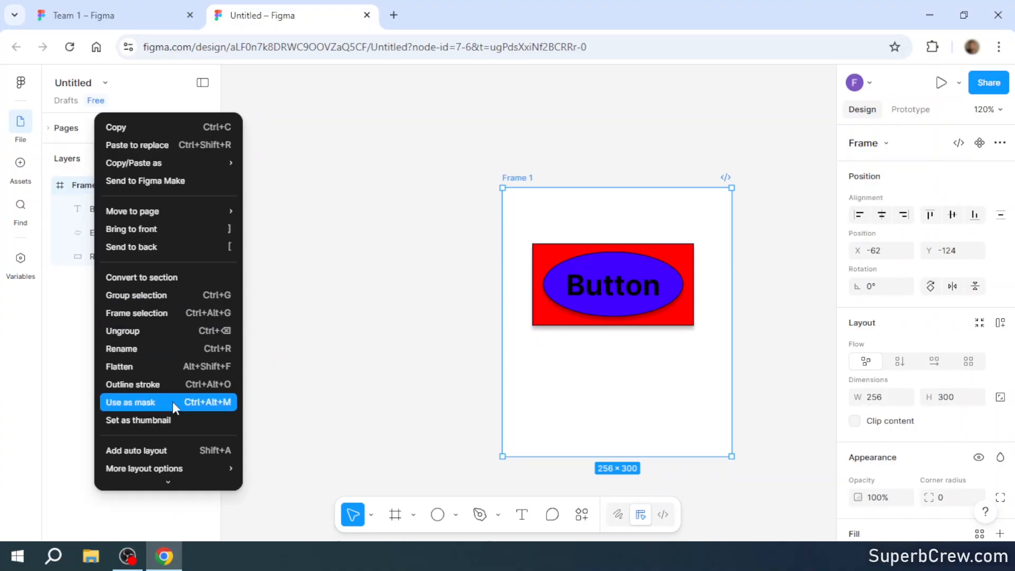
left_click(154, 453)
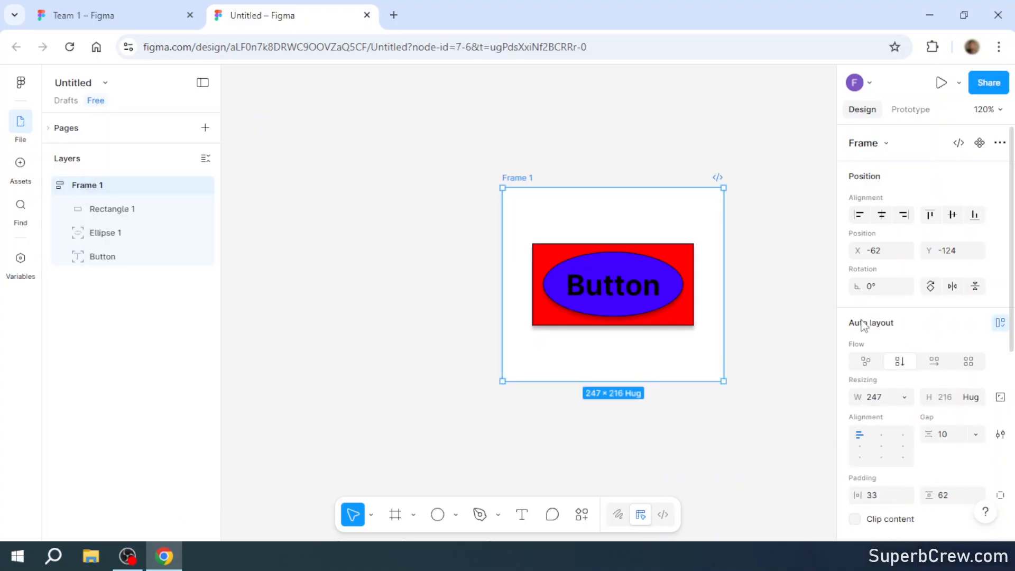
- Set the frame's horizontal auto layout padding to 10
scroll(965, 332, "down", 3)
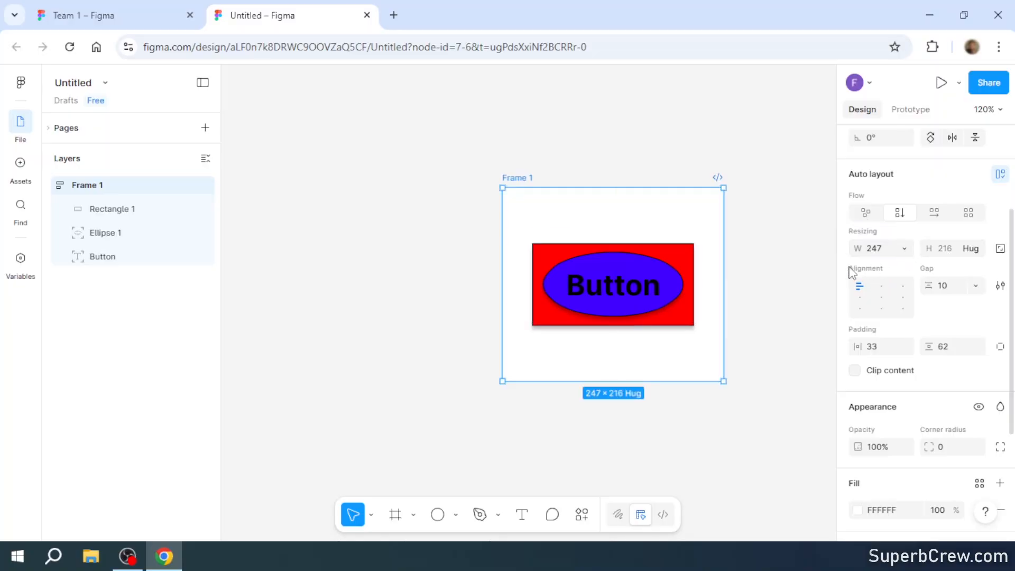
left_click(881, 348)
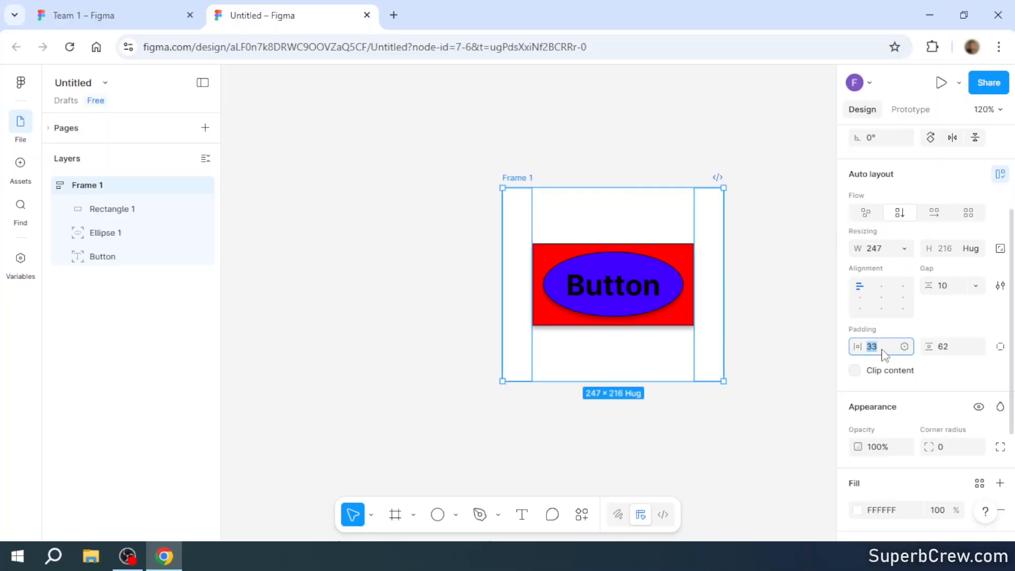
key("Return")
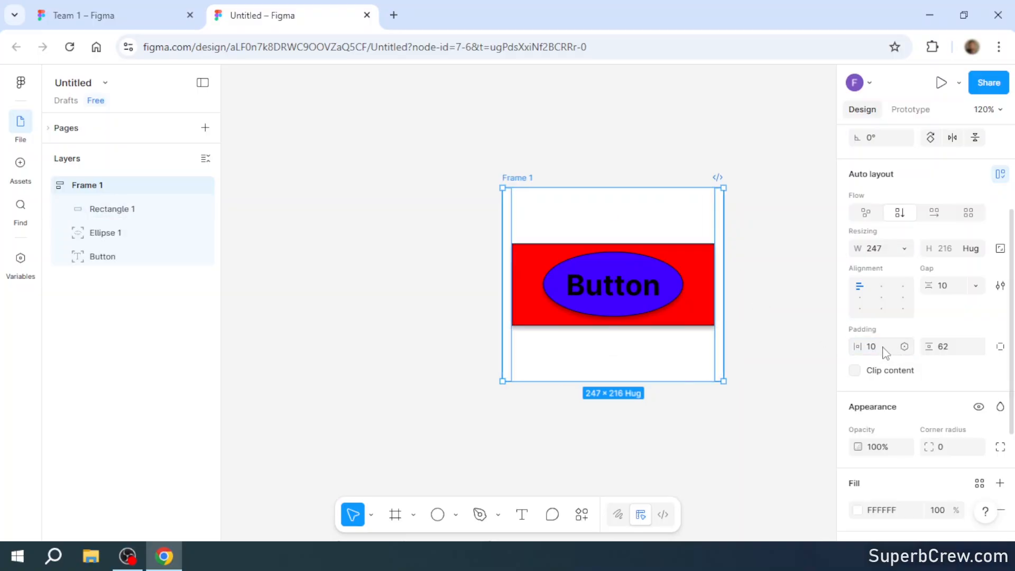
left_click(883, 350)
key("Return")
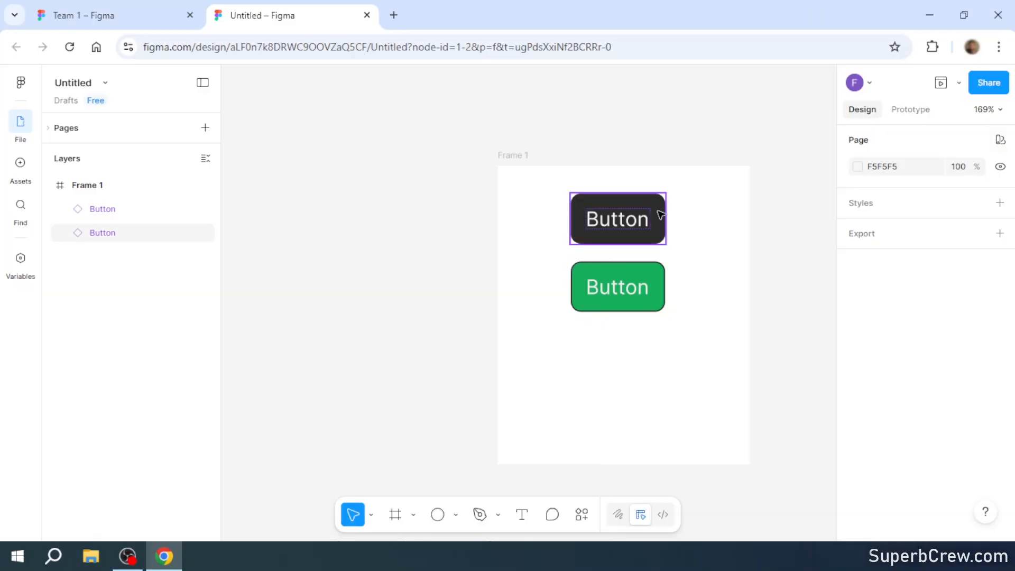
- Create a component from the dark Button instance above the green one in the frame
left_click(660, 212)
right_click(659, 210)
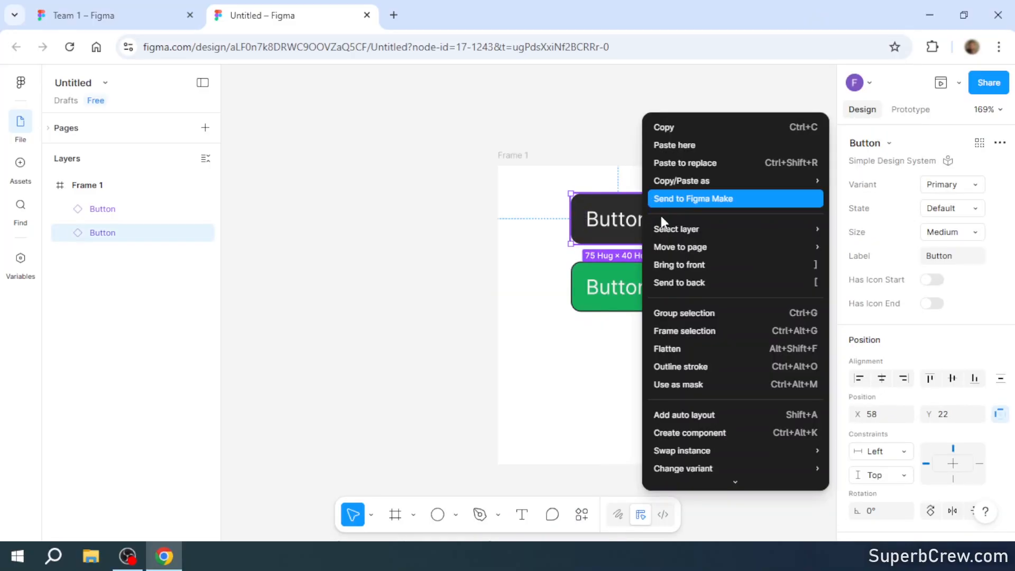
left_click(709, 434)
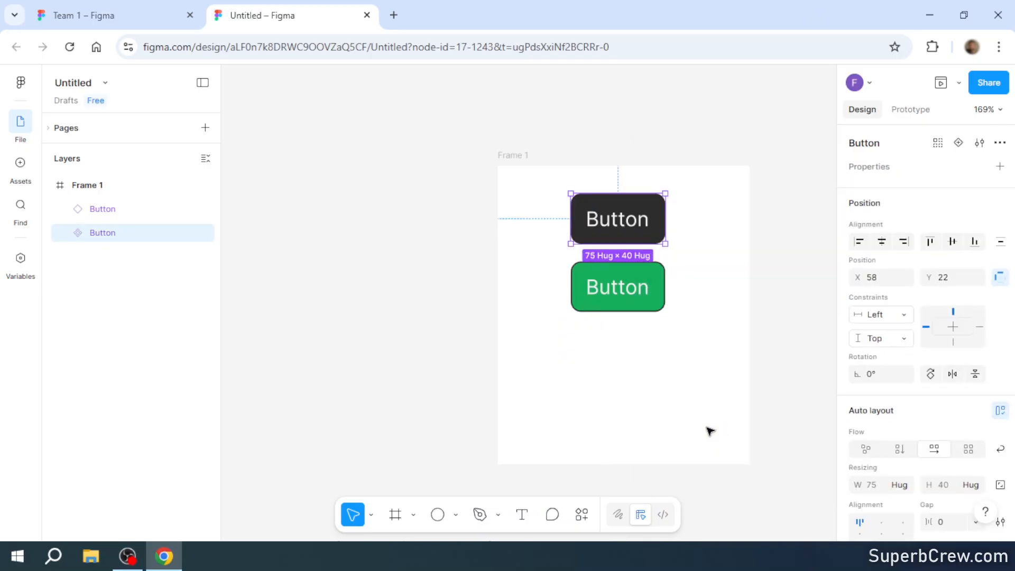
- Create a component from the green Button instance below the dark one in the frame
left_click(662, 286)
right_click(643, 288)
left_click(716, 434)
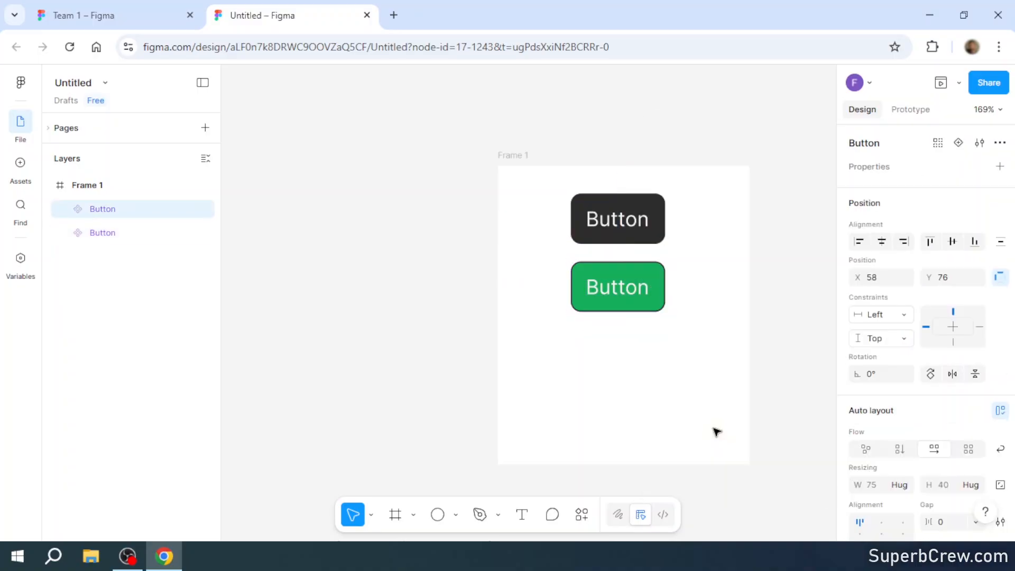
- Place an instance of the green Button component from this file's assets beside the frame and delete it again
left_click(21, 165)
left_click(130, 189)
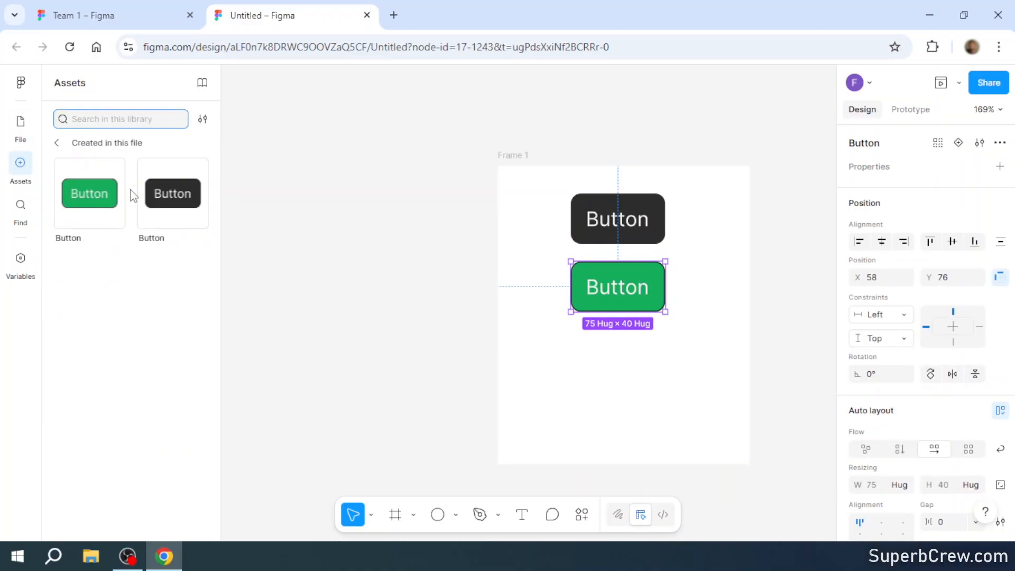
left_click_drag(106, 193, 360, 241)
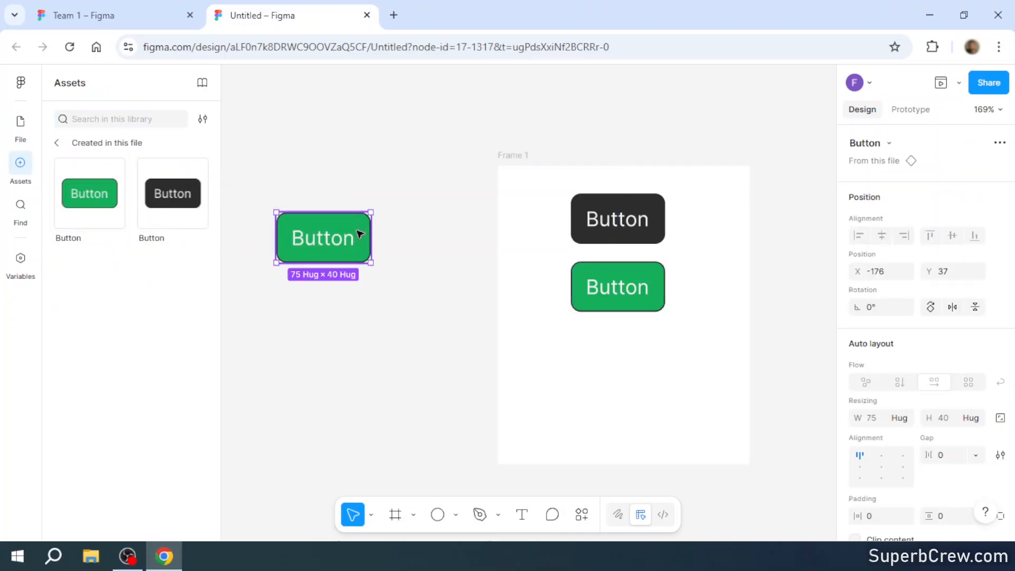
key("Delete")
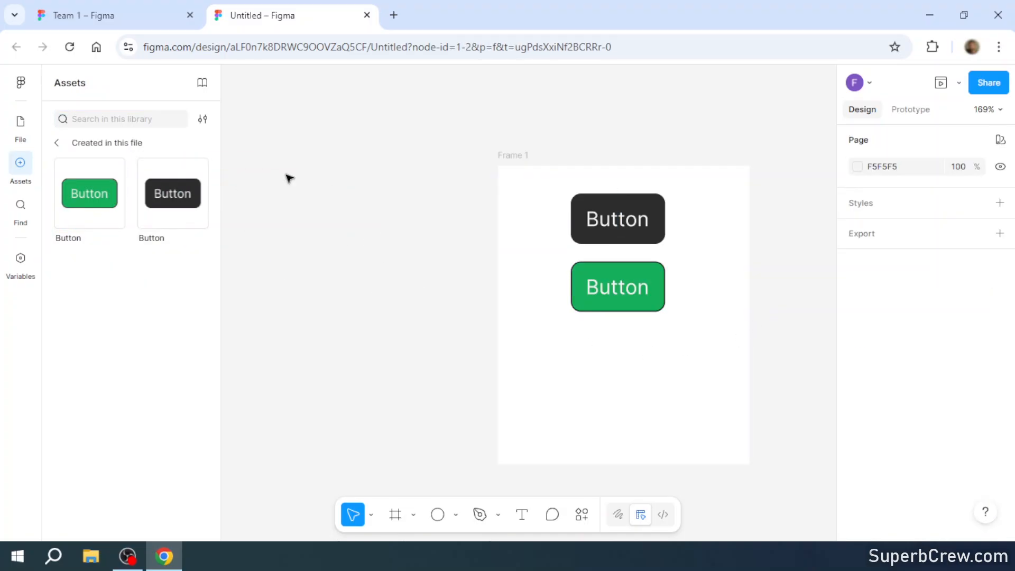
- Combine the dark and green Button components in the frame as variants
left_click(60, 144)
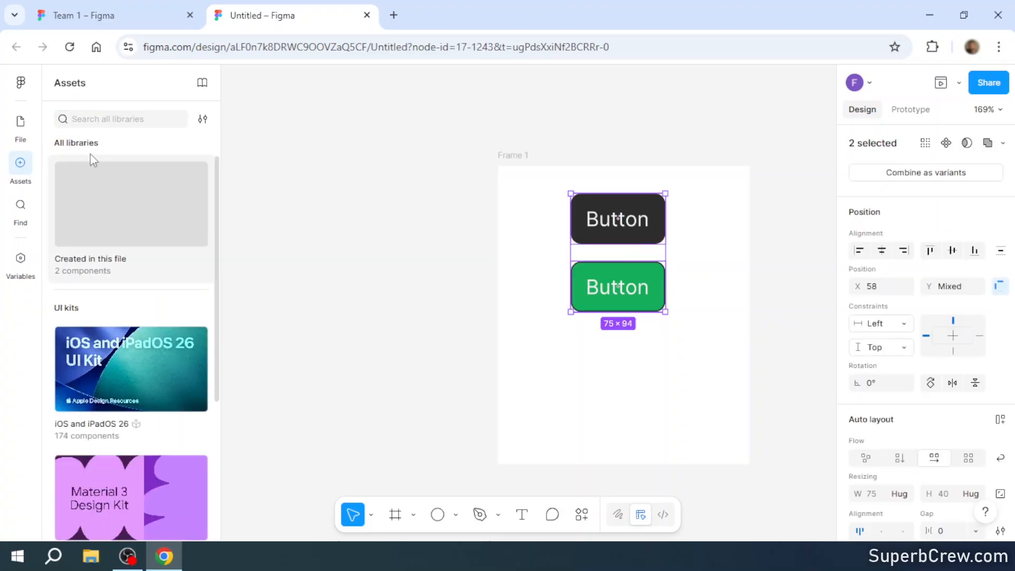
left_click(16, 126)
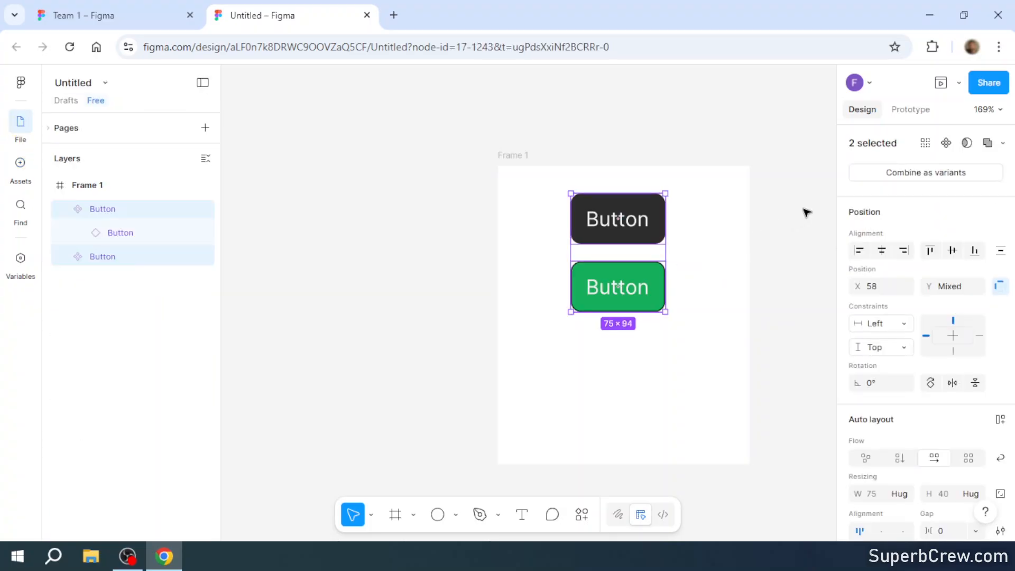
left_click(942, 174)
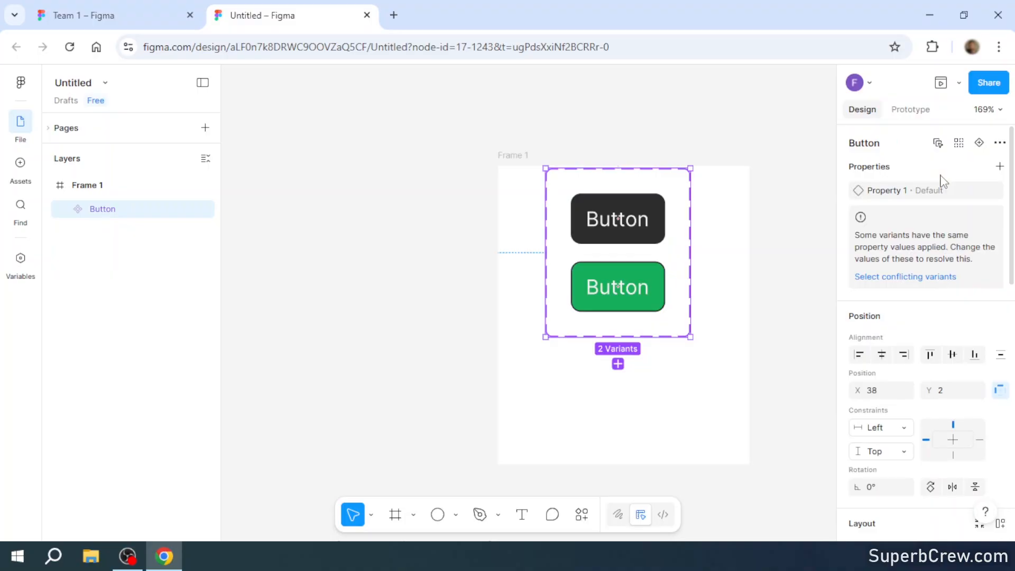
- Give the dark Button variant a prototype interaction with the On click trigger and the Change to action
left_click(916, 118)
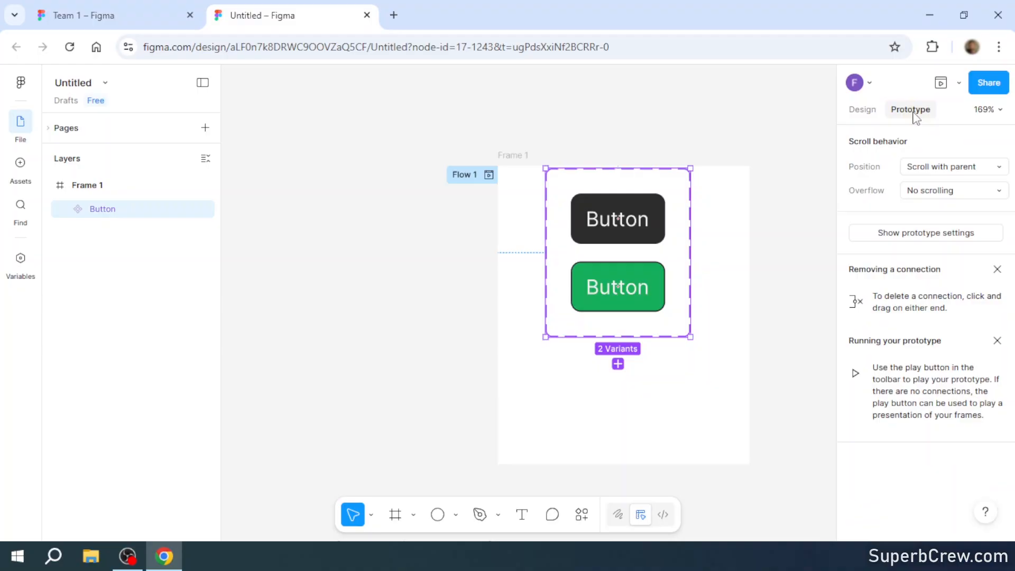
left_click(655, 207)
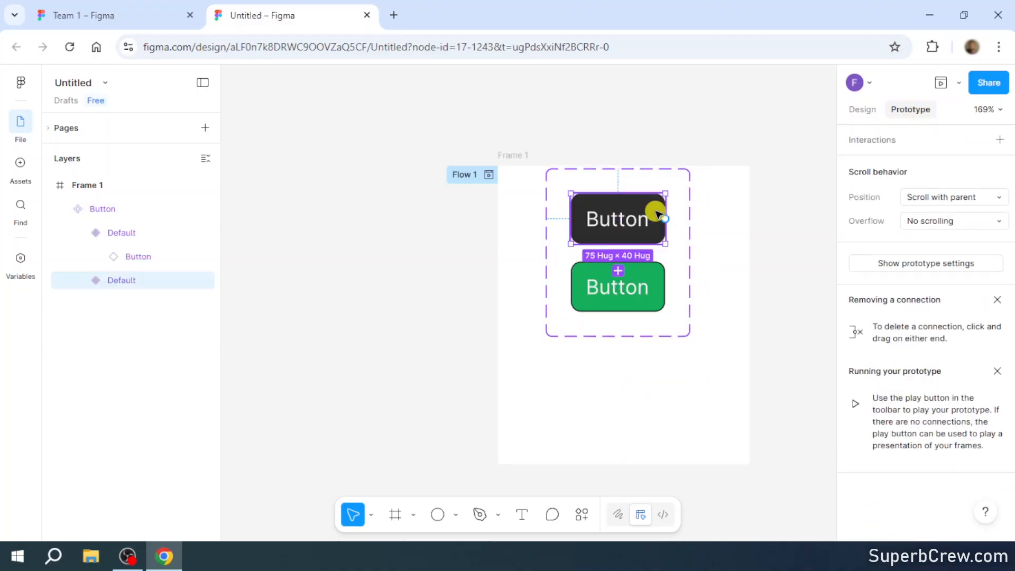
left_click(889, 143)
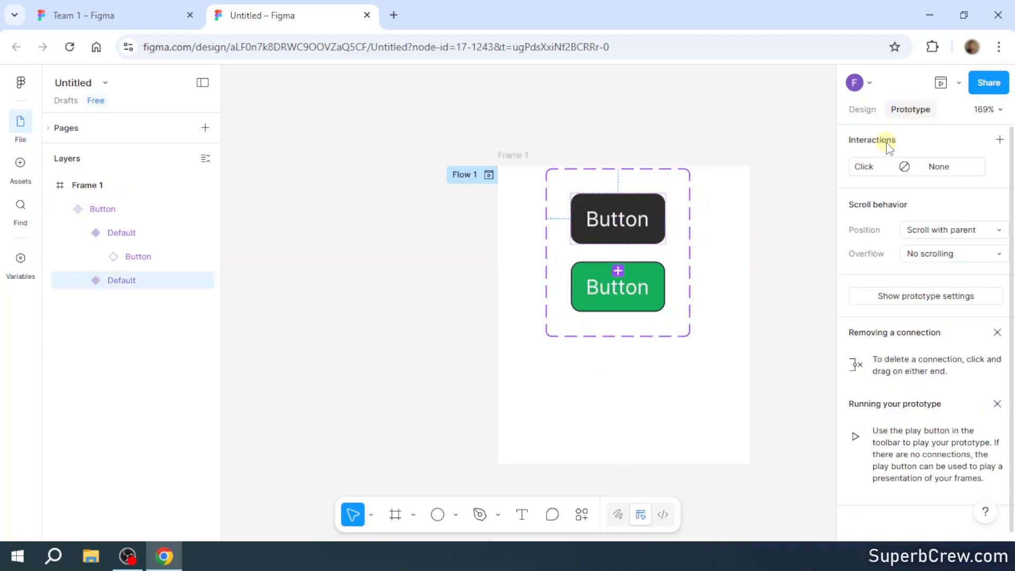
left_click(868, 172)
left_click(777, 240)
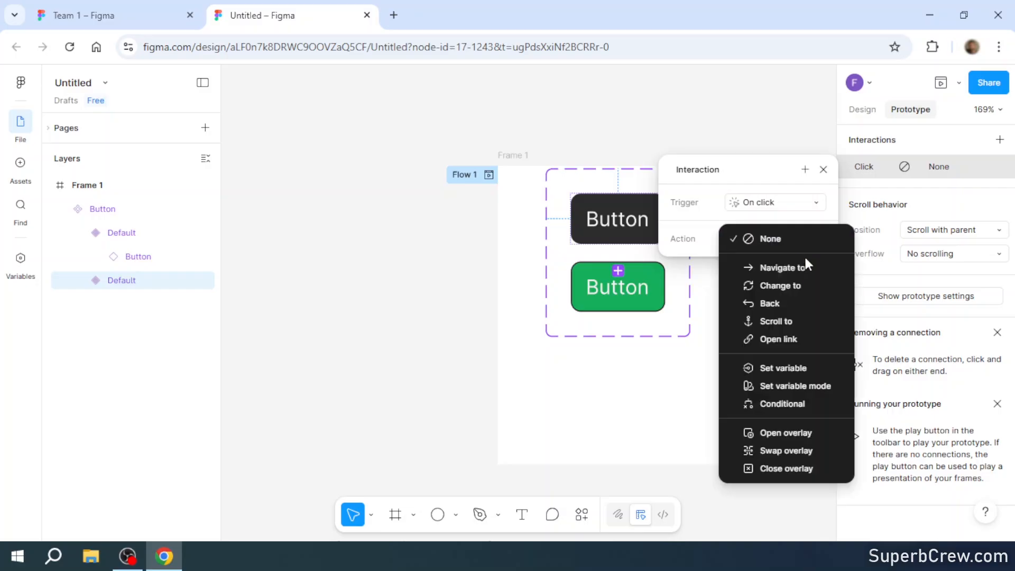
left_click(809, 286)
left_click(823, 169)
- Set the trigger of the interaction on the Button nested in the green variant to On click
left_click(652, 281)
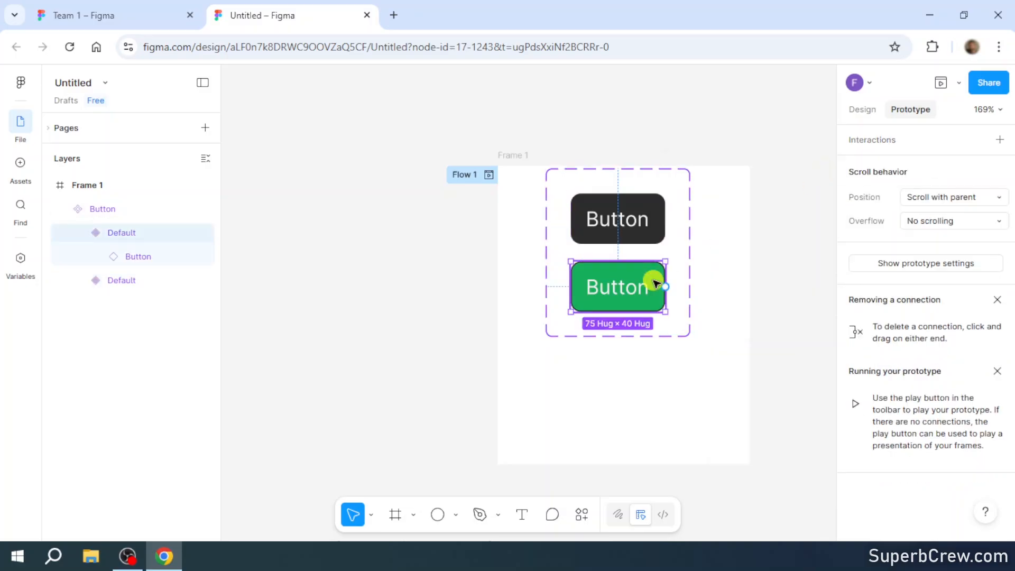
left_click(652, 281)
left_click(869, 182)
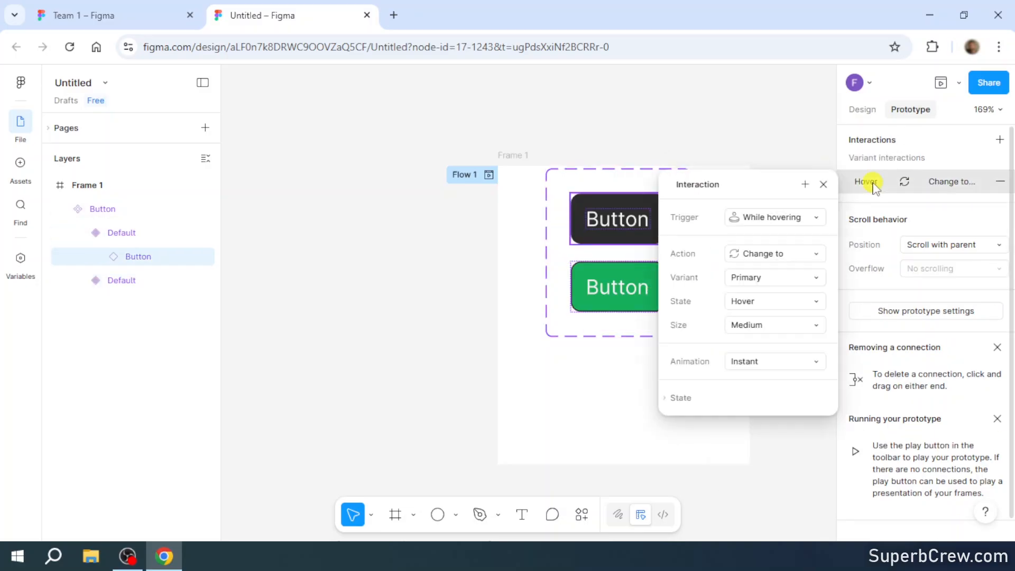
left_click(817, 217)
left_click(794, 178)
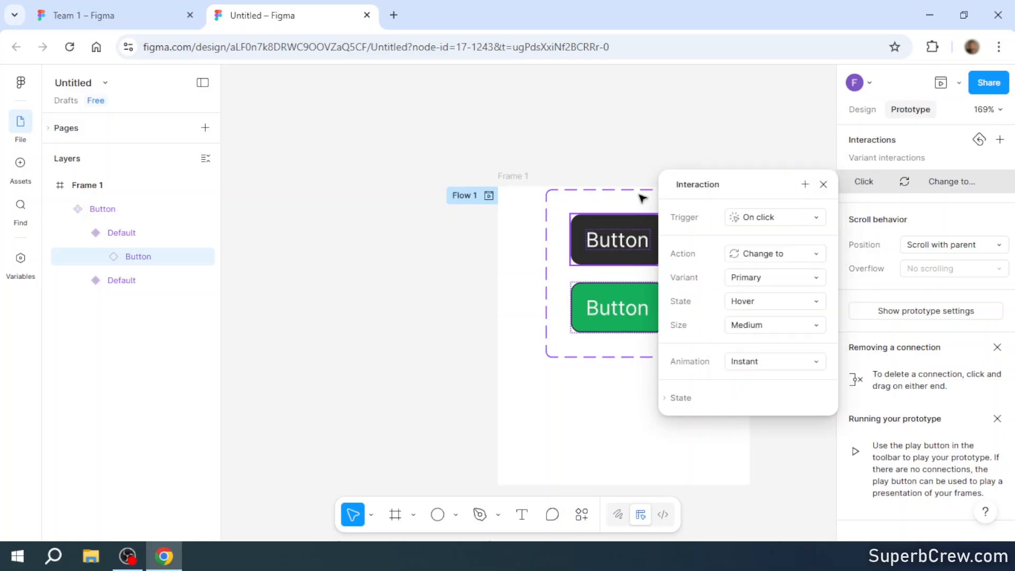
key("Escape")
key("Escape")
key("Escape")
- Preview the prototype in an enlarged preview window and test the dark button's interaction
left_click(660, 233)
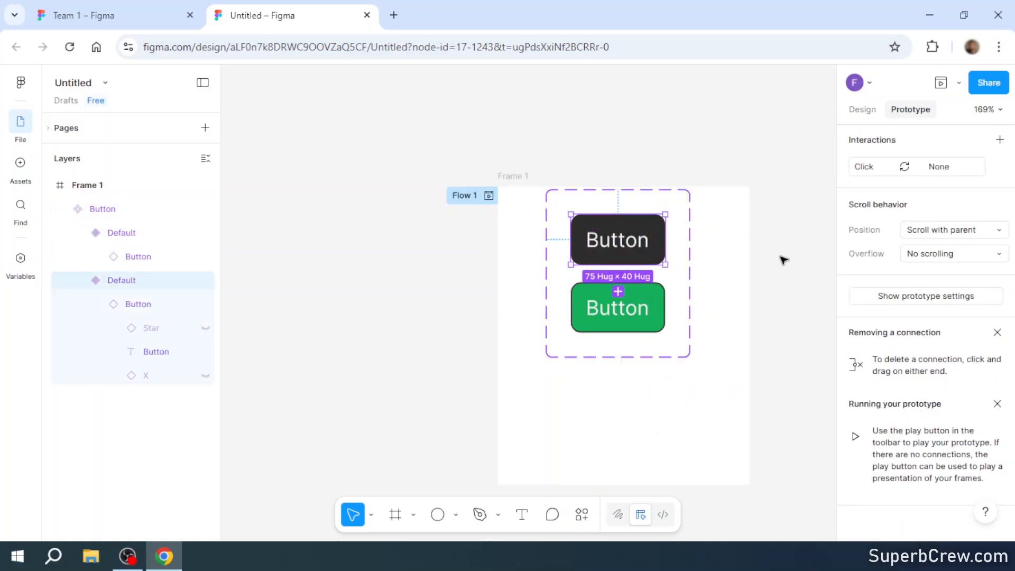
left_click(940, 85)
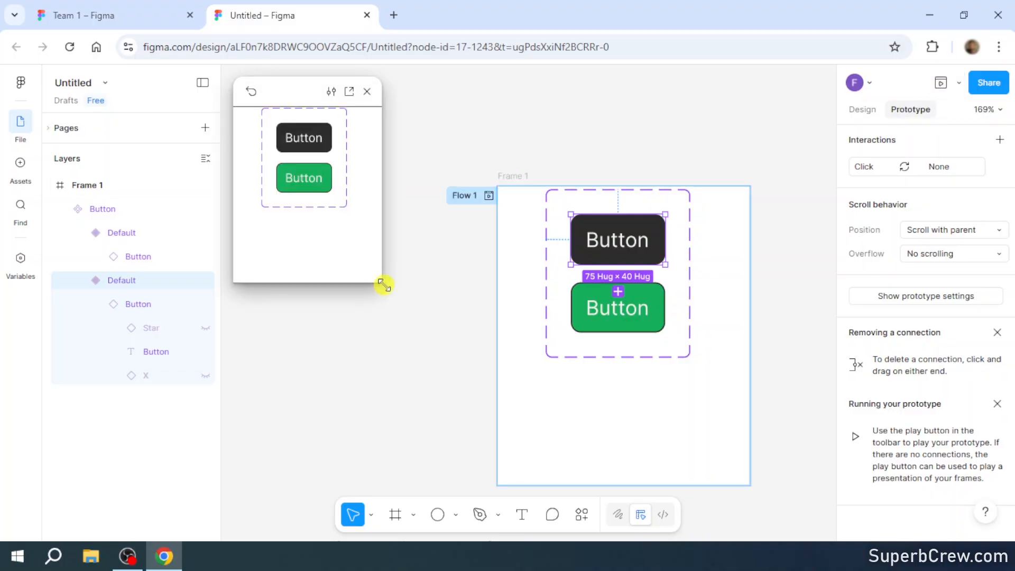
left_click_drag(383, 285, 431, 363)
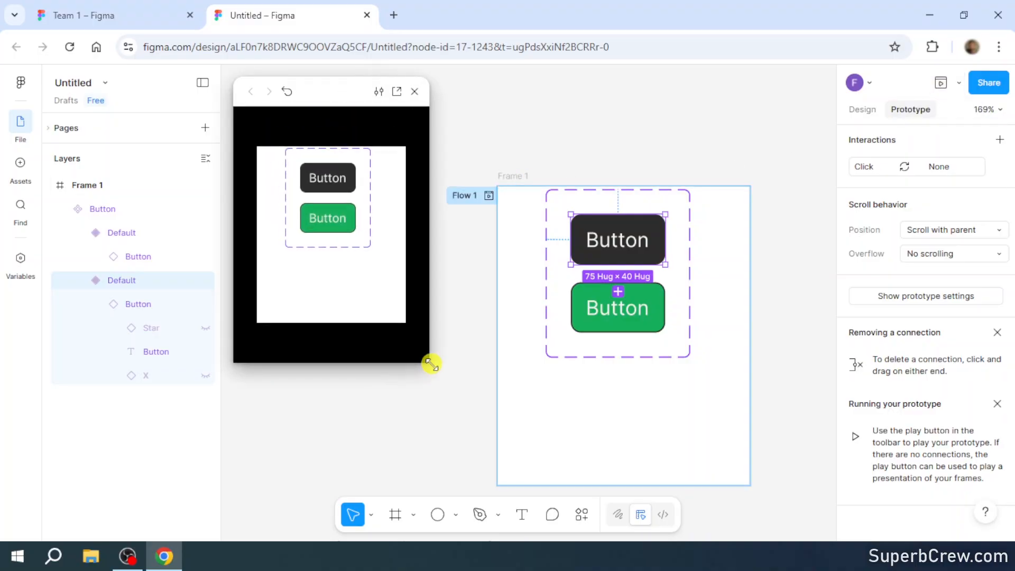
left_click(337, 183)
left_click(338, 183)
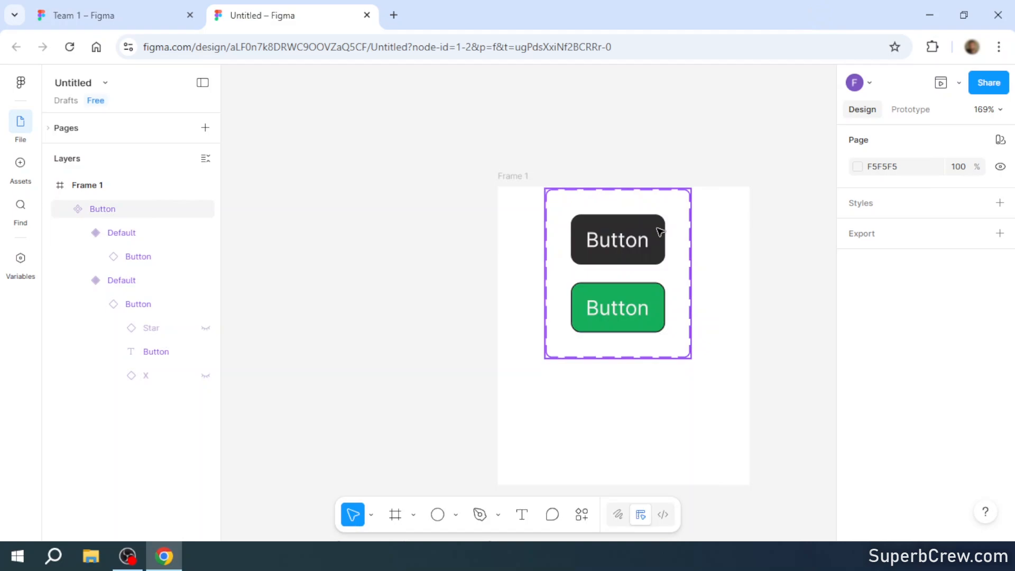
- Post the comment "You can add comments here" on the dark button and dismiss the mobile app notice
left_click(659, 231)
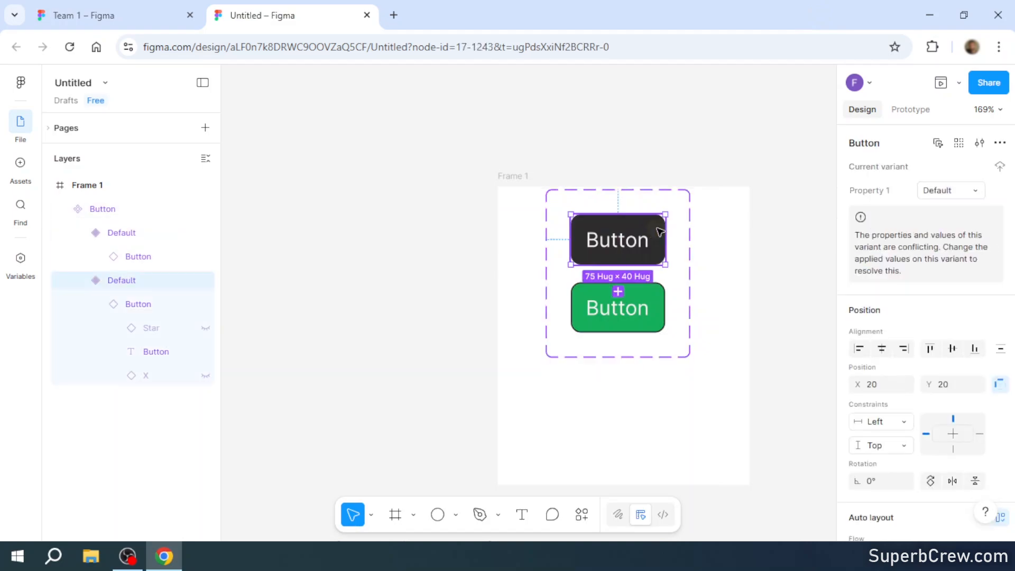
key("c")
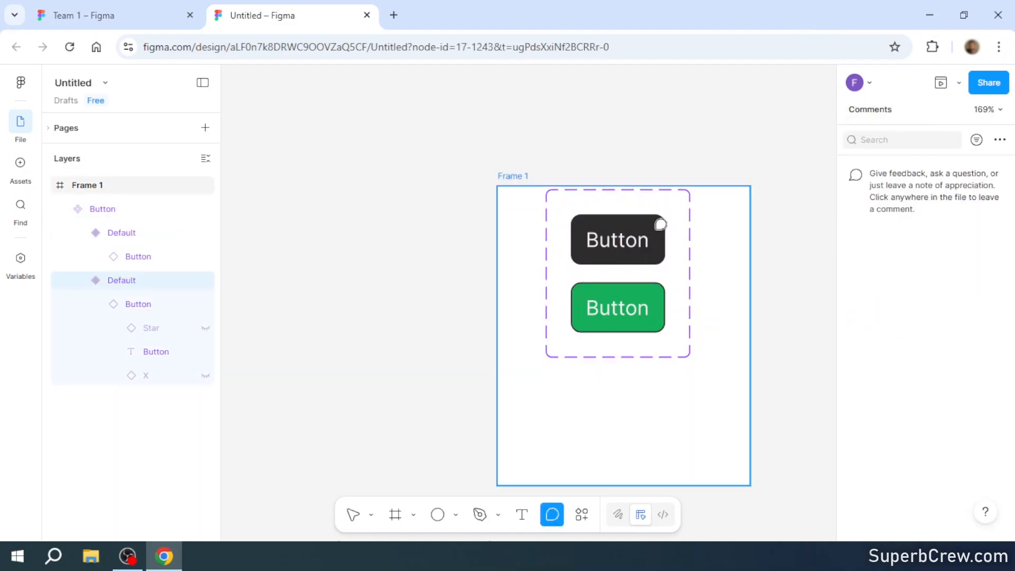
left_click(655, 227)
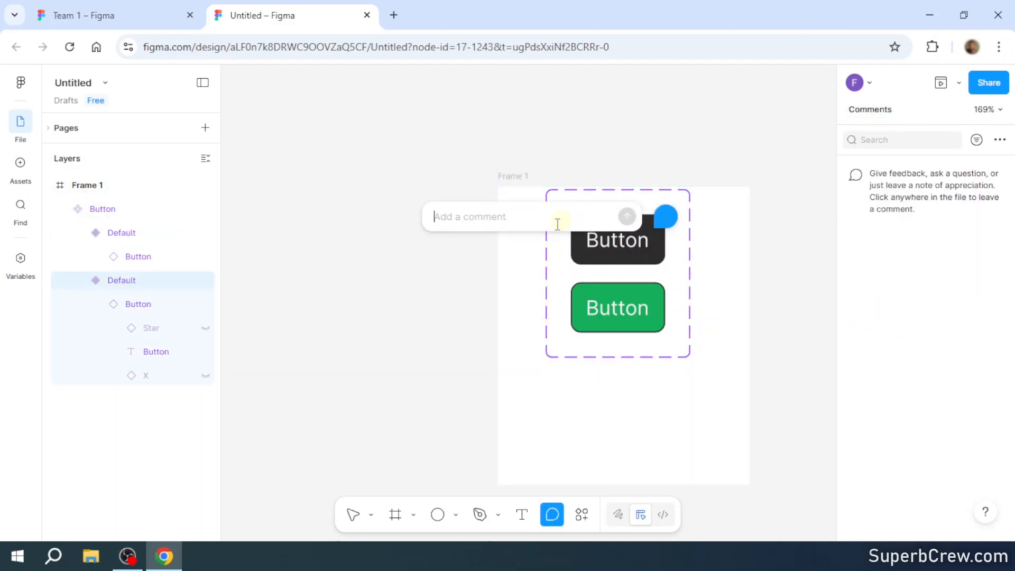
type("Y")
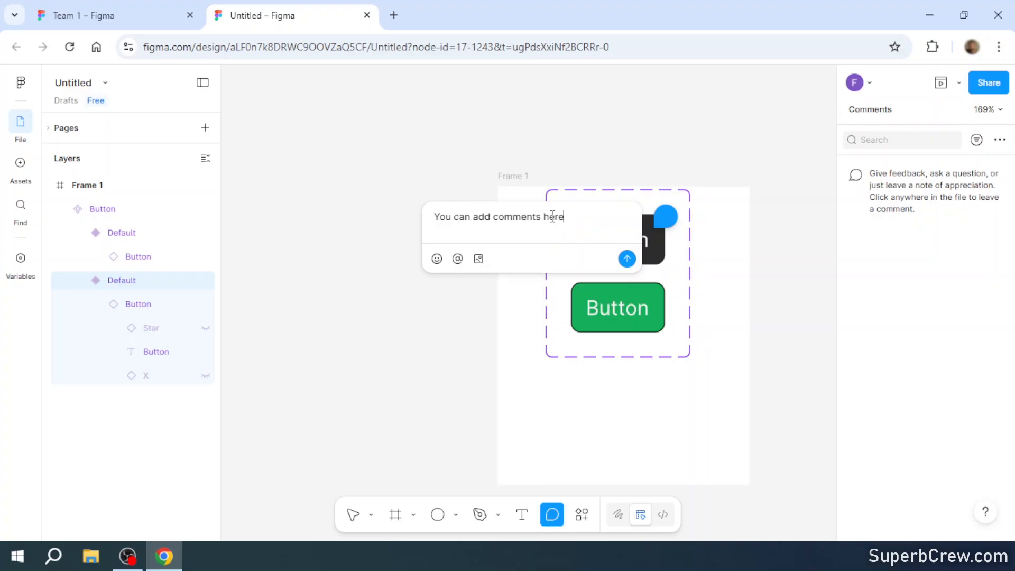
type("ou can add comments here")
key("Return")
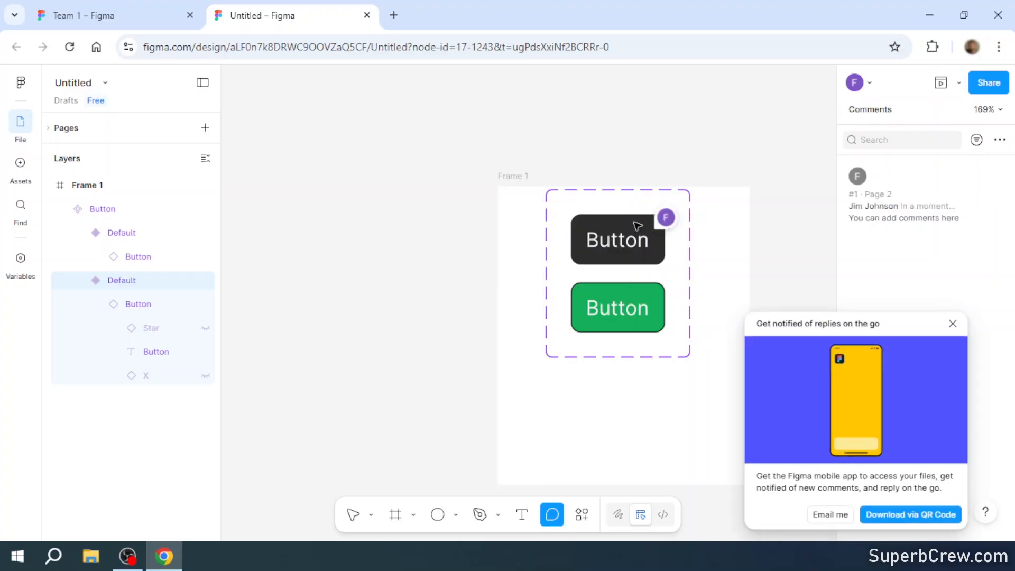
left_click(954, 318)
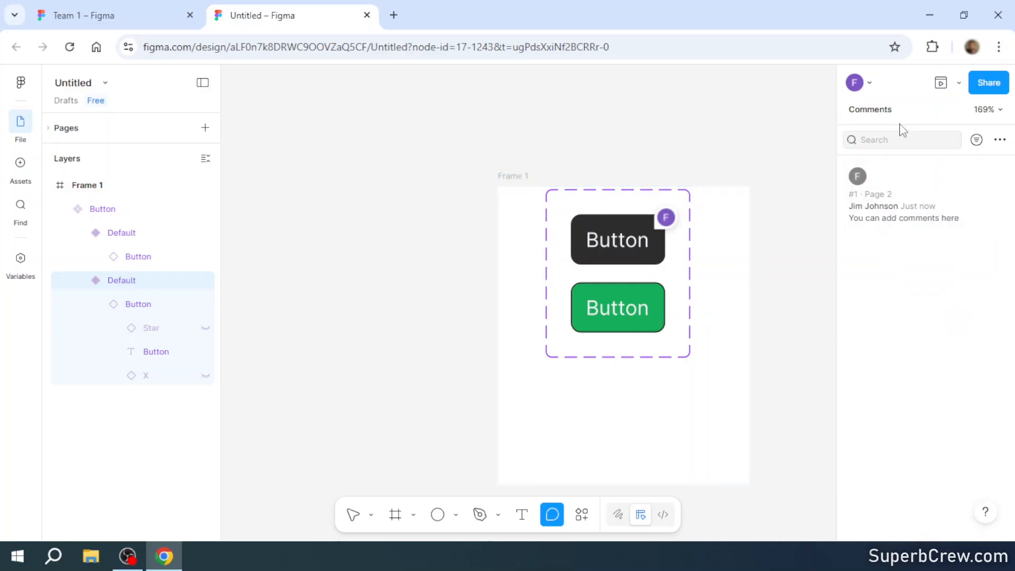
- Examine the file's share settings, including the options for who can access it, and leave the comment tool
left_click(989, 84)
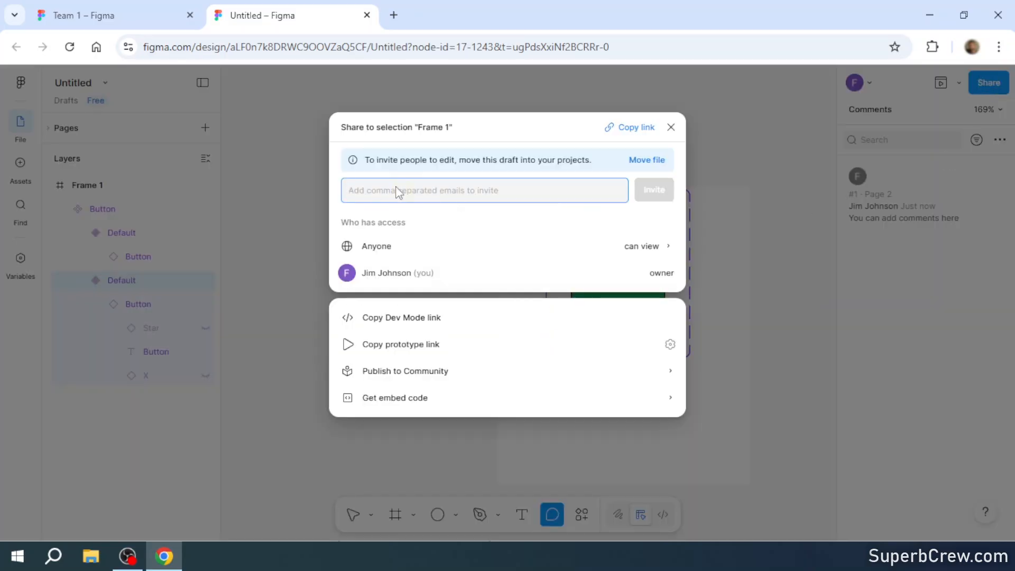
left_click(668, 248)
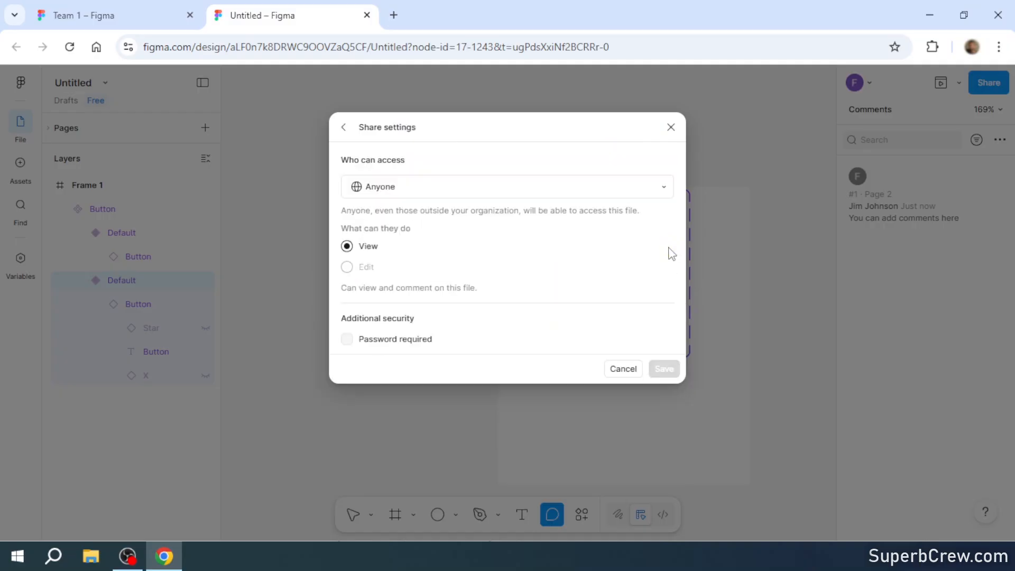
left_click(661, 186)
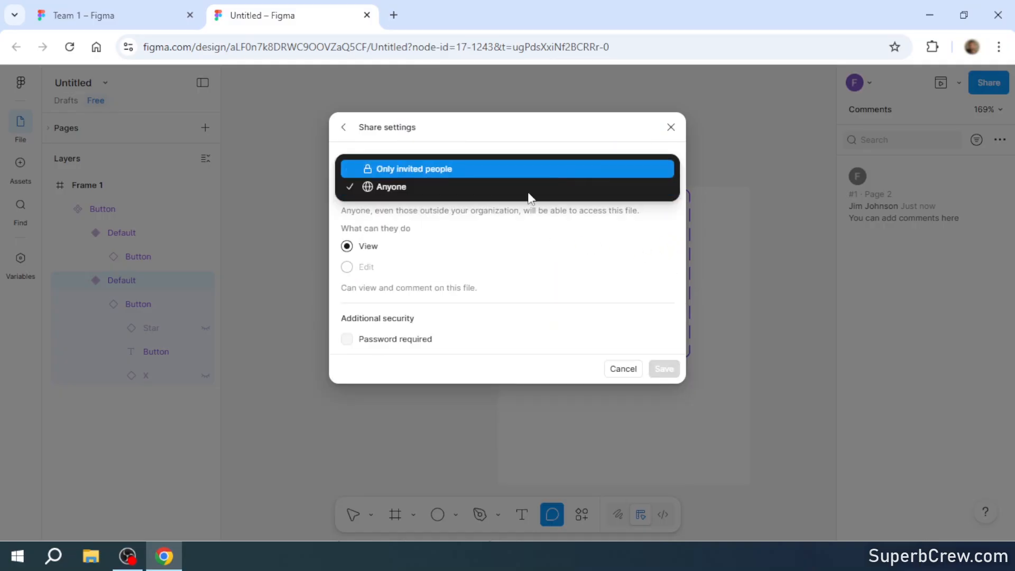
left_click(621, 373)
left_click(621, 373)
left_click(672, 127)
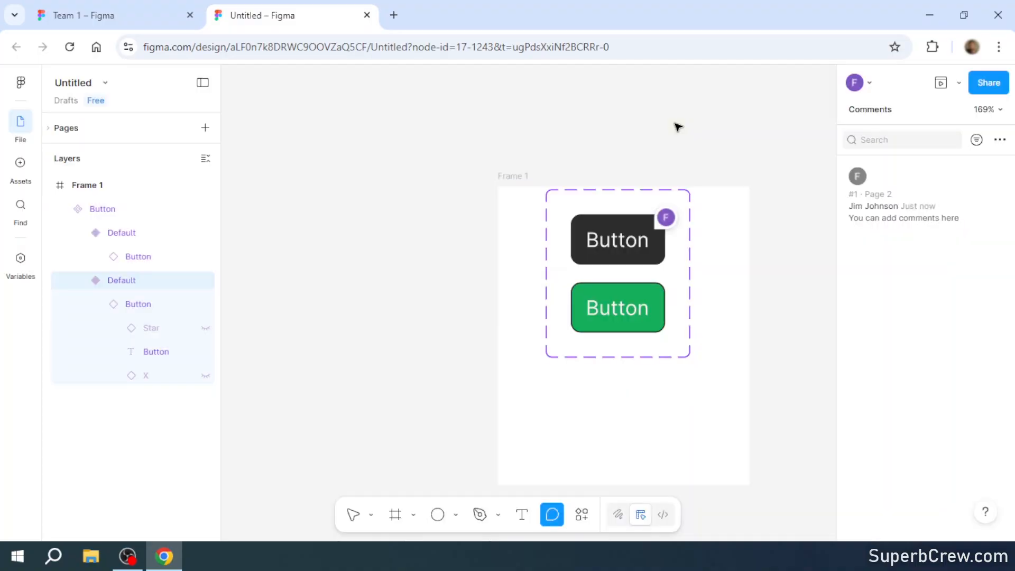
key("Escape")
- Open Figma's help page and go to its Courses and collections section
left_click(20, 84)
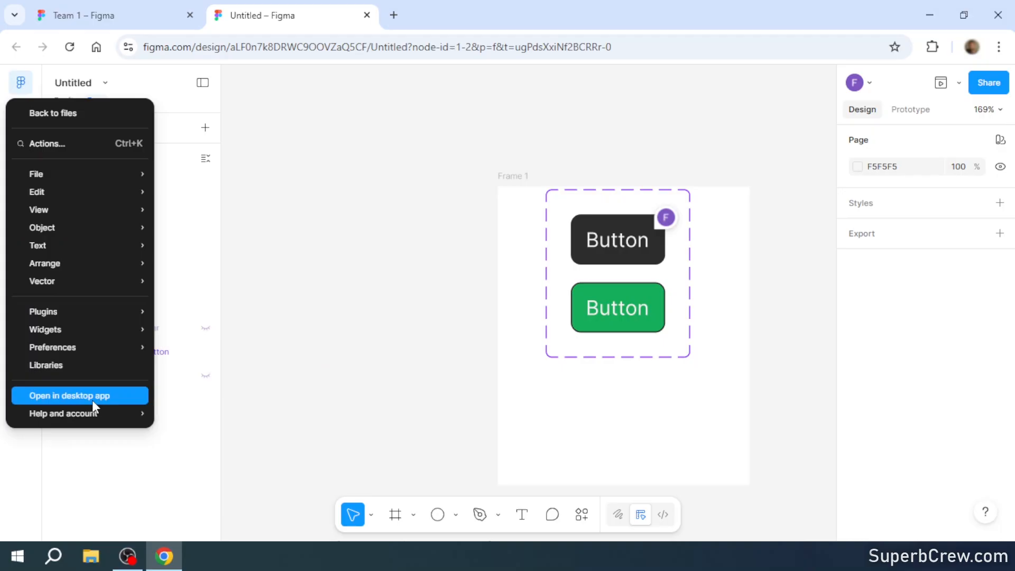
mouse_move(106, 414)
left_click(221, 263)
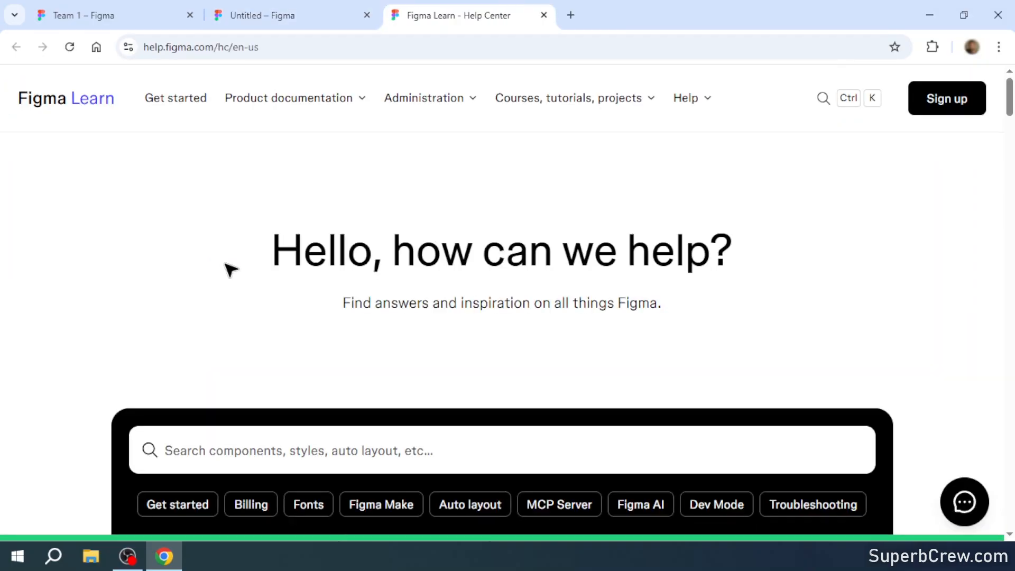
left_click(646, 106)
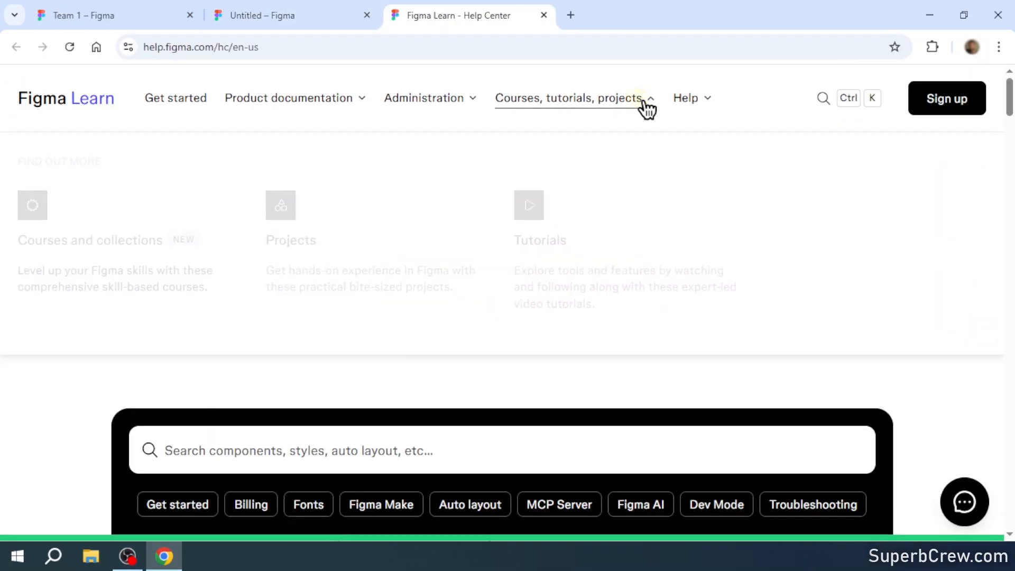
left_click(112, 246)
- Open the Figma Design for beginners course and look through its page
scroll(220, 243, "down", 15)
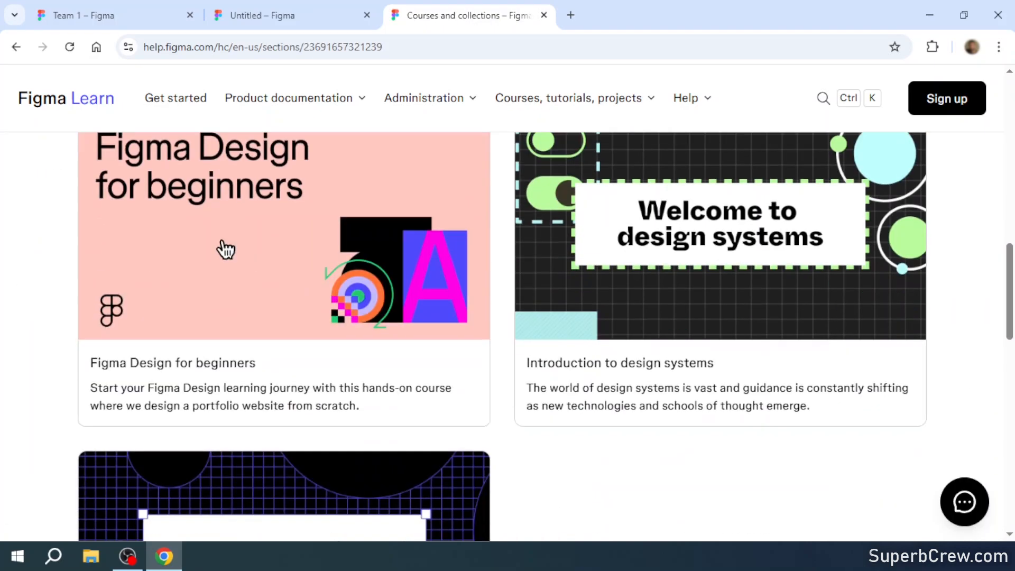
scroll(248, 222, "up", 1)
left_click(192, 279)
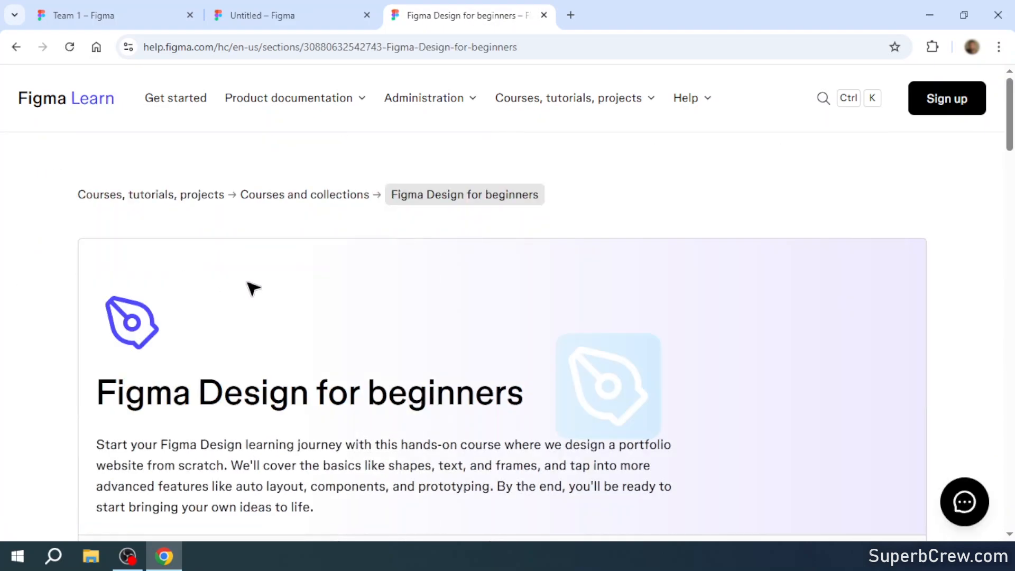
scroll(251, 289, "down", 6)
scroll(250, 294, "down", 5)
scroll(249, 294, "up", 10)
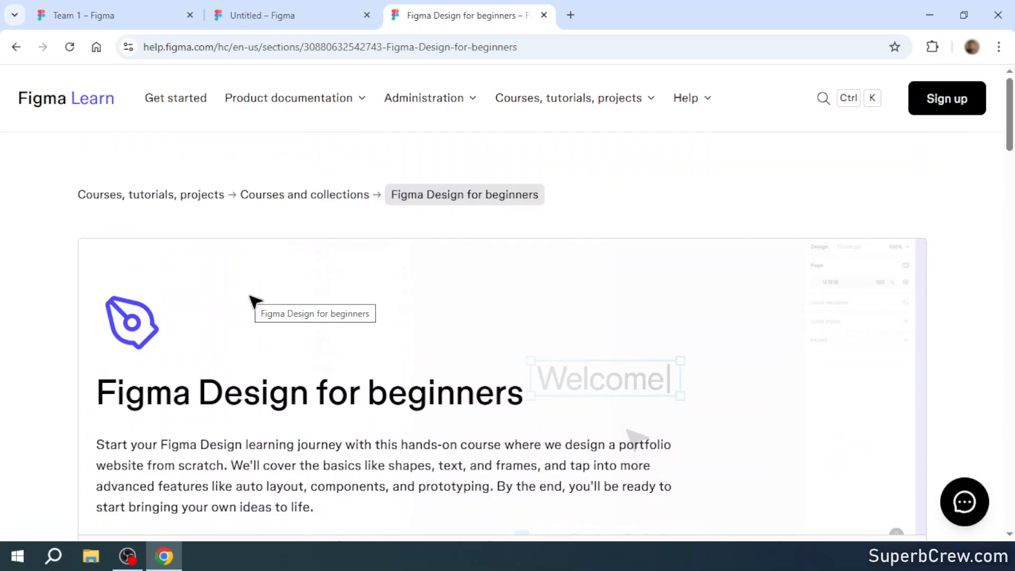
- Leave the design for the file browser and look through the Community resources
key("ctrl+w")
left_click(22, 91)
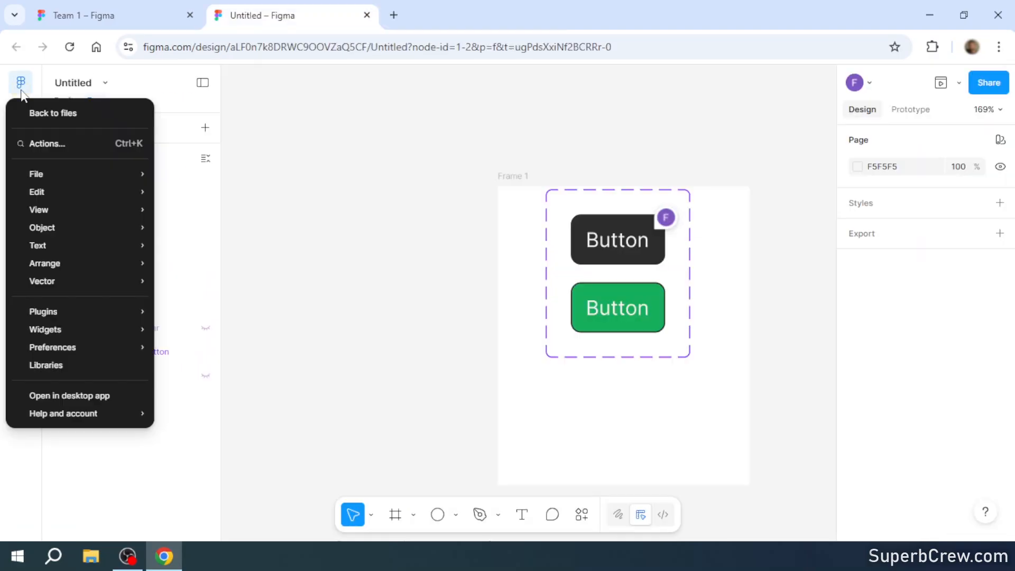
left_click(74, 113)
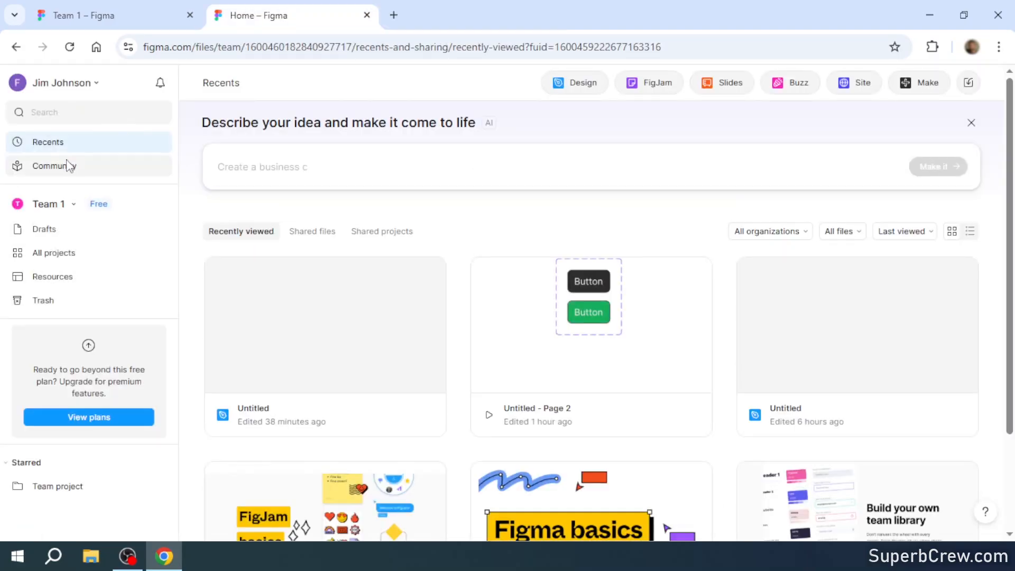
left_click(63, 166)
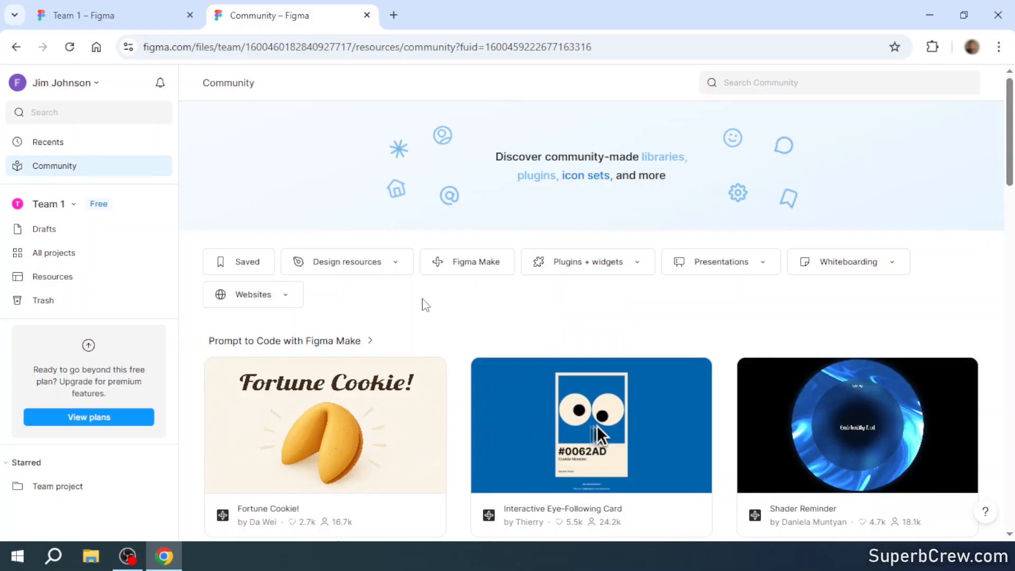
scroll(421, 302, "down", 3)
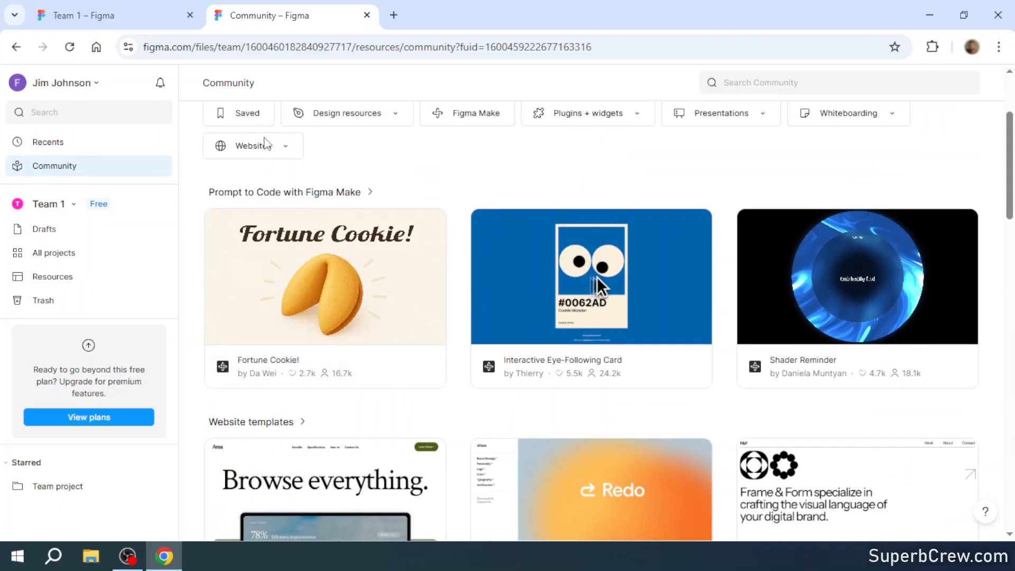
scroll(323, 259, "down", 8)
scroll(327, 263, "up", 6)
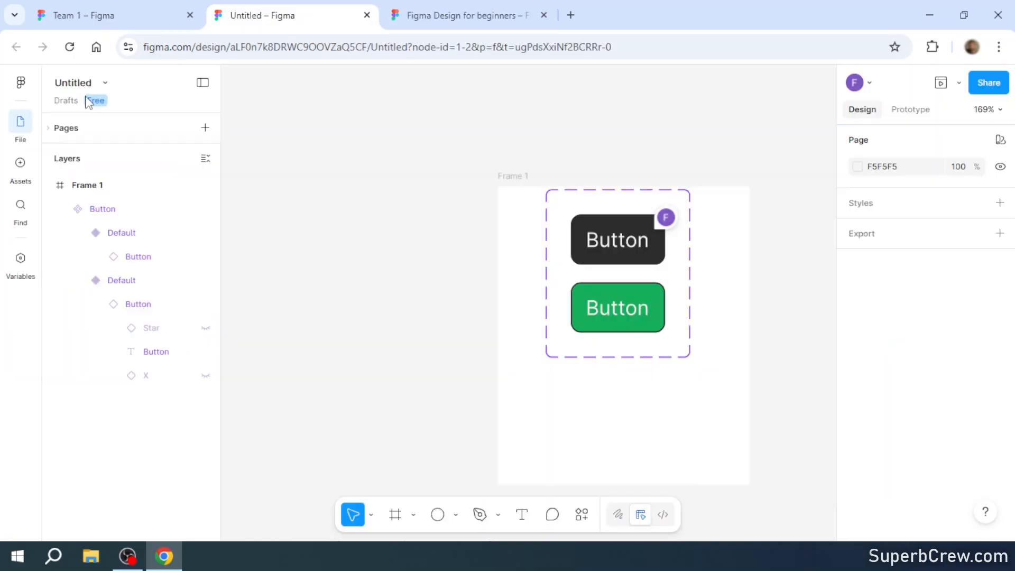
- Open Figma's support forum from the Untitled design file
left_click(21, 82)
mouse_move(78, 411)
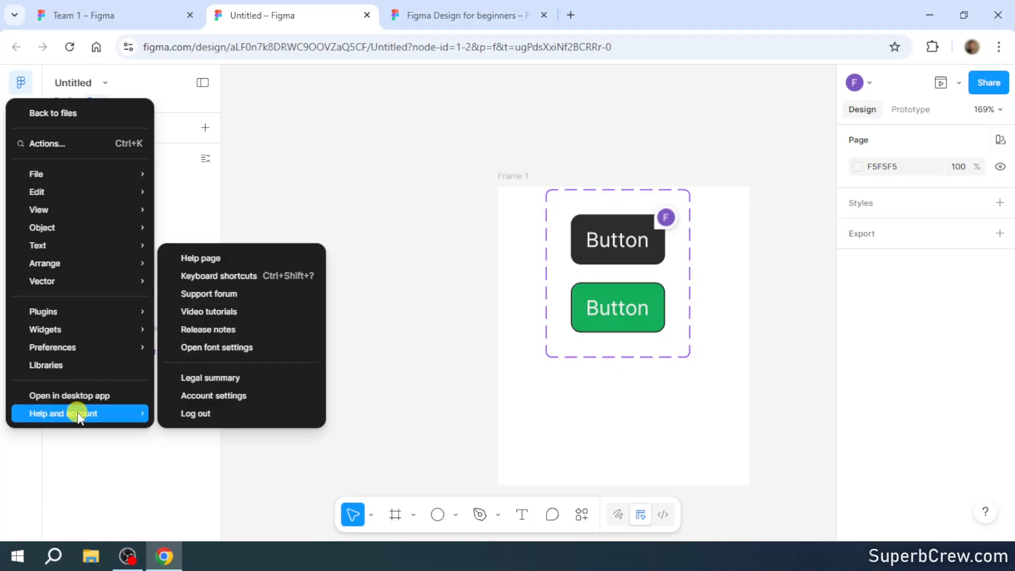
left_click(234, 295)
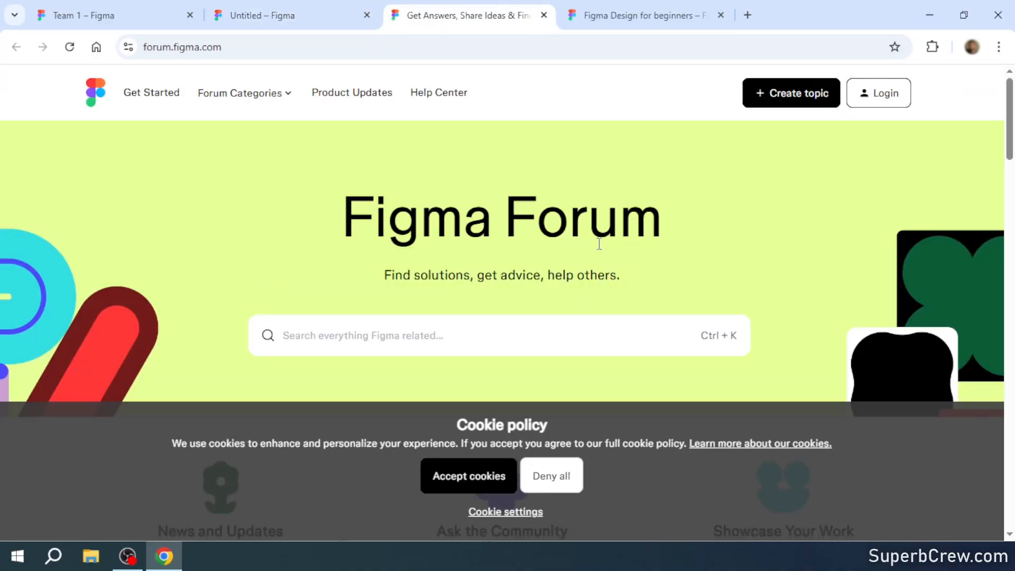